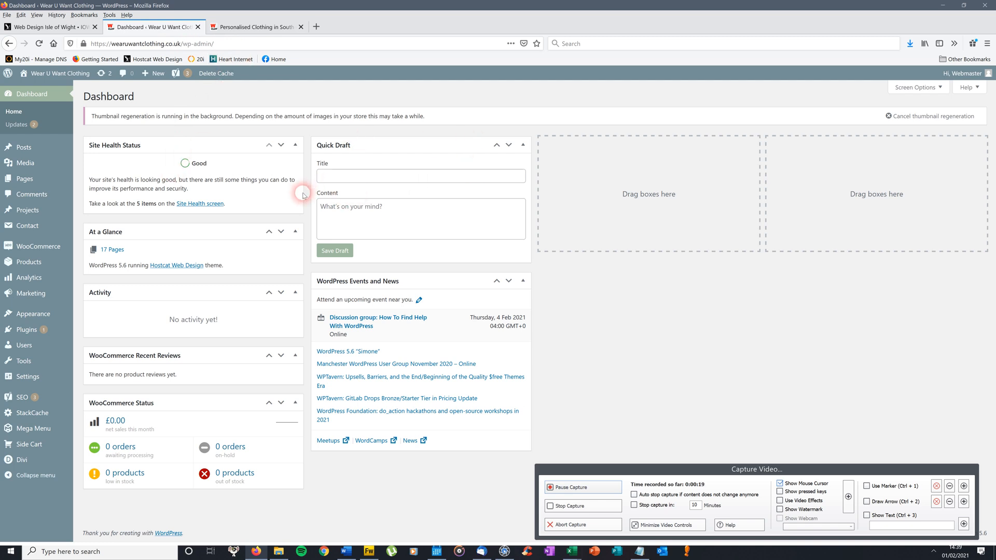
Reload the home page of the live clothing site and open the dashboard's list of all pages.
left_click(270, 28)
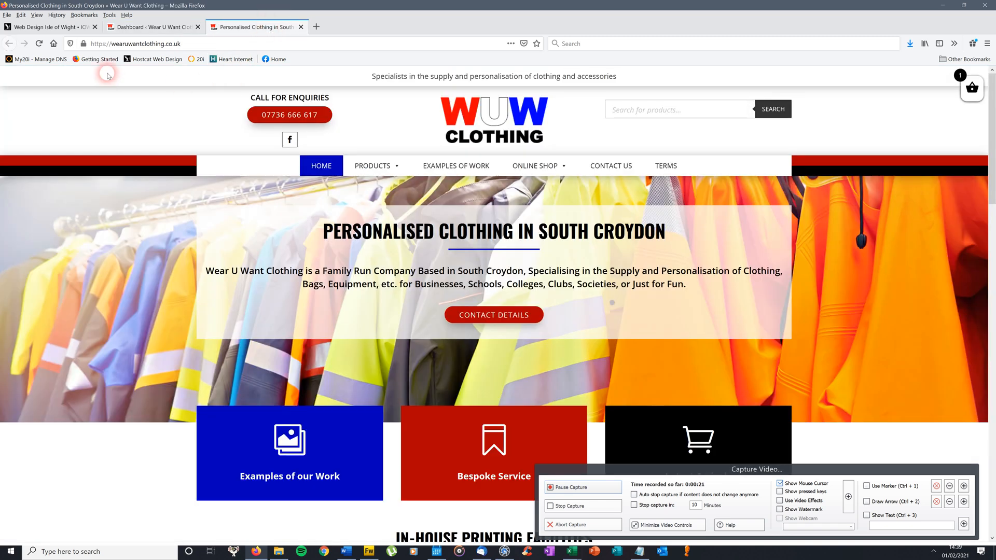
left_click(40, 43)
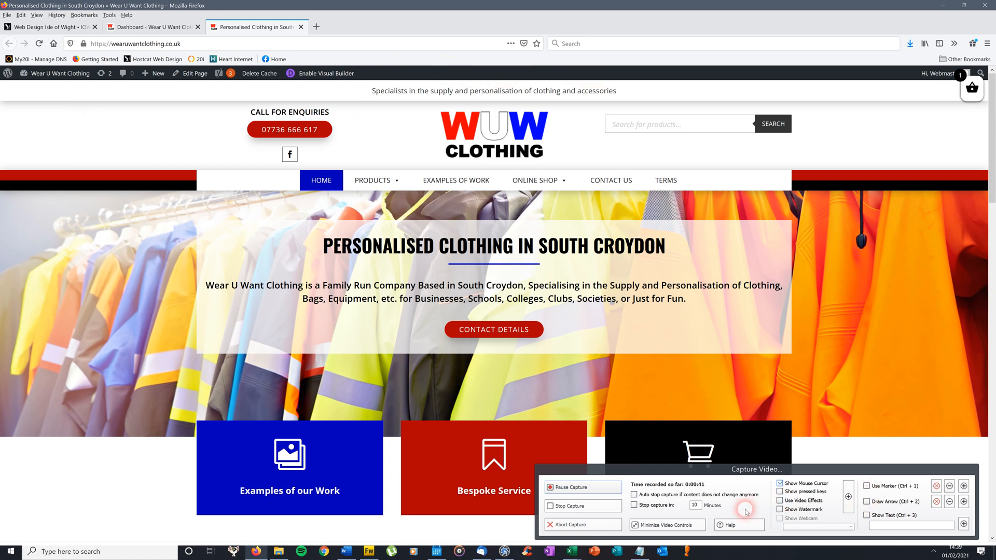
left_click(156, 29)
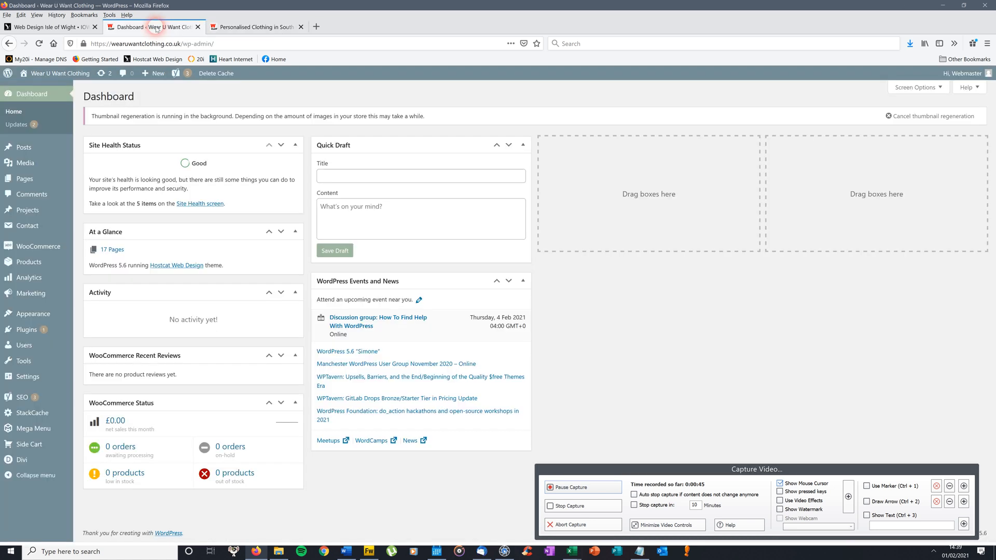
mouse_move(63, 181)
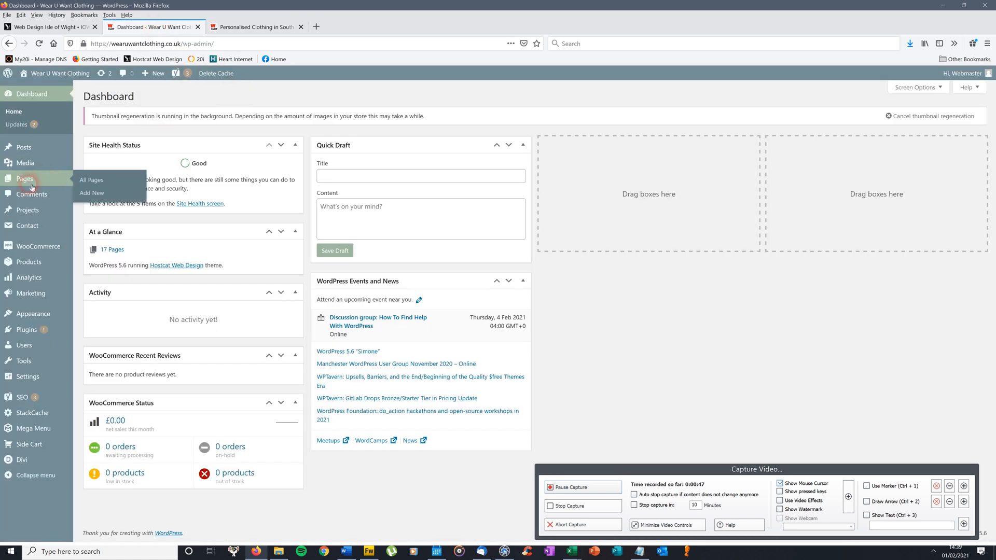
left_click(95, 180)
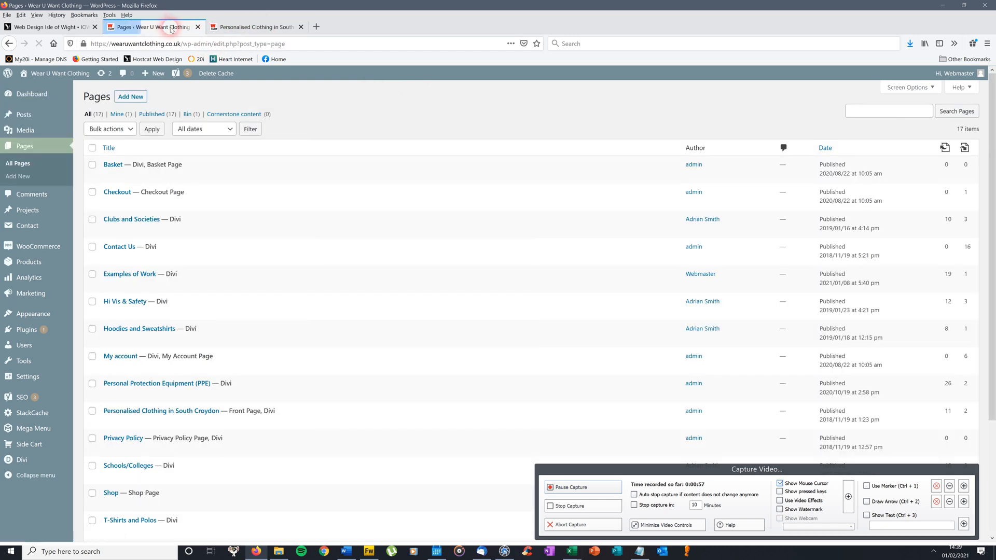
View the Workwear page on the live site and browse enlarged images in its gallery, starting with the men's healthcare clothing.
left_click(254, 29)
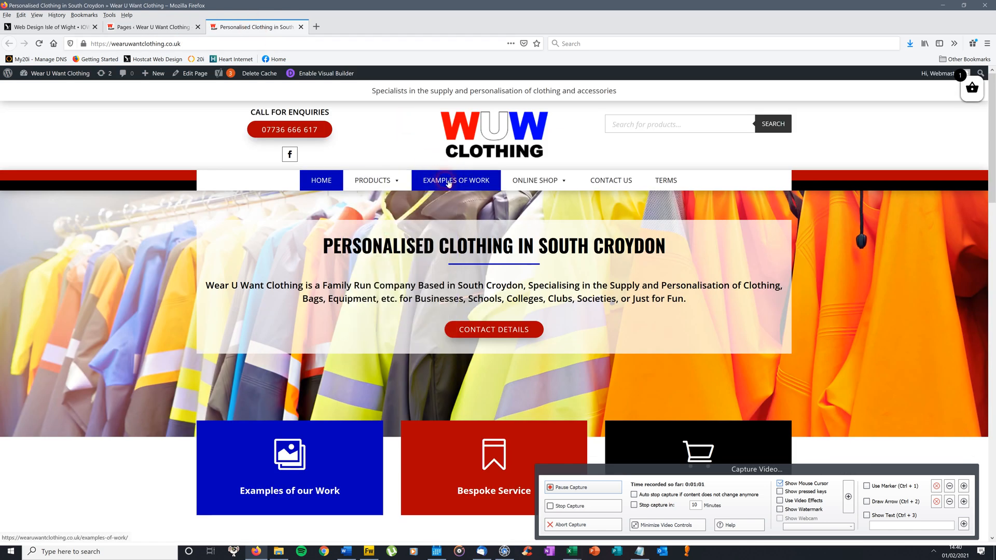
mouse_move(391, 191)
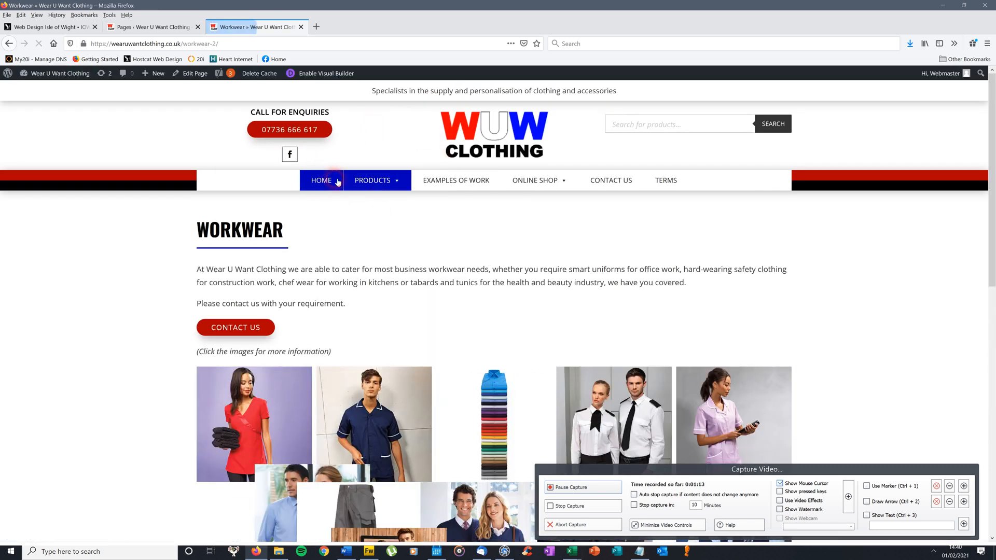
scroll(976, 156, "down", 3)
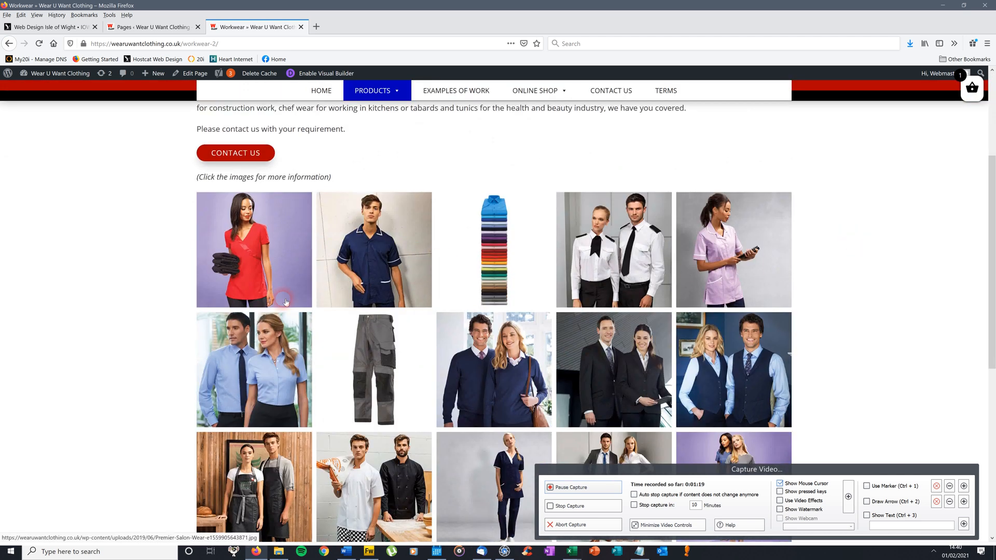
left_click(377, 245)
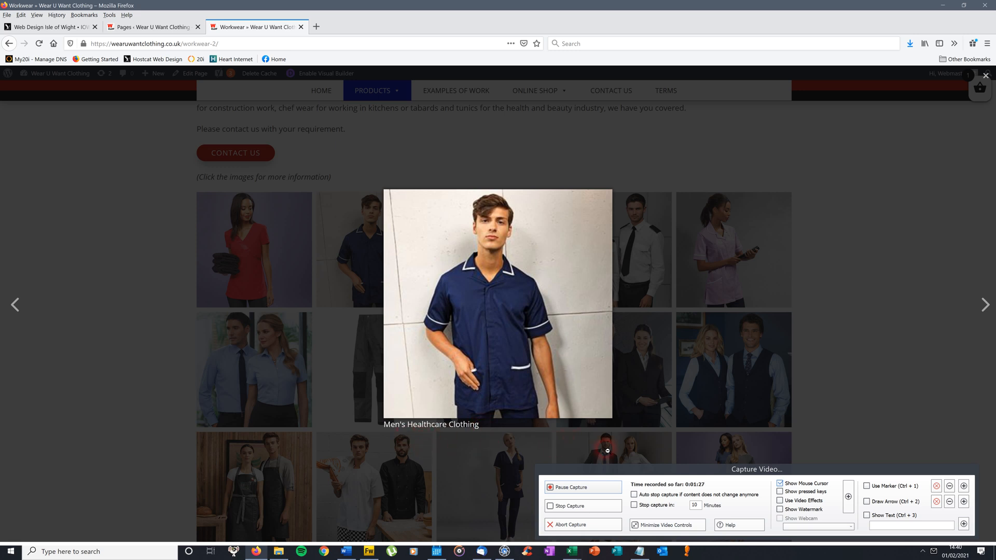
left_click(989, 302)
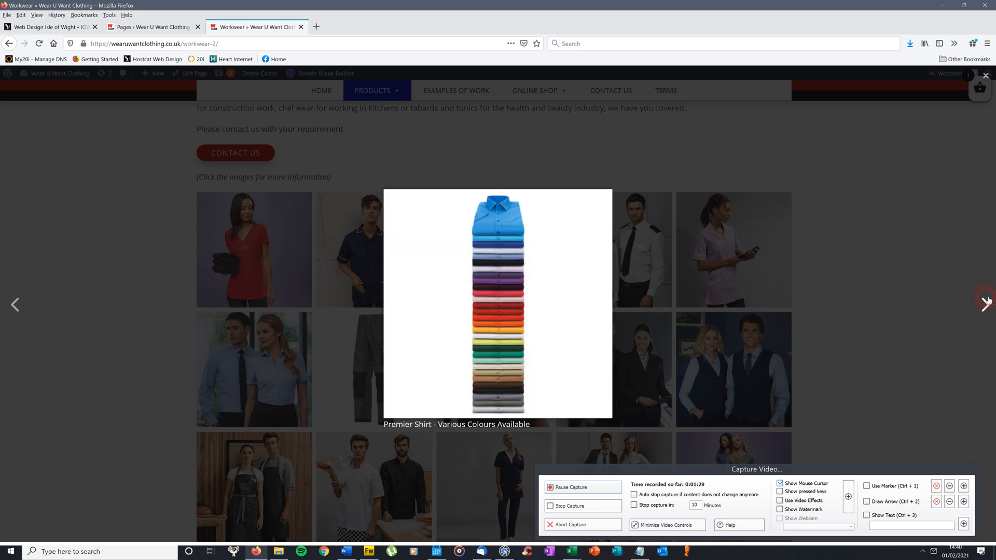
left_click(934, 193)
left_click_drag(992, 201, 993, 75)
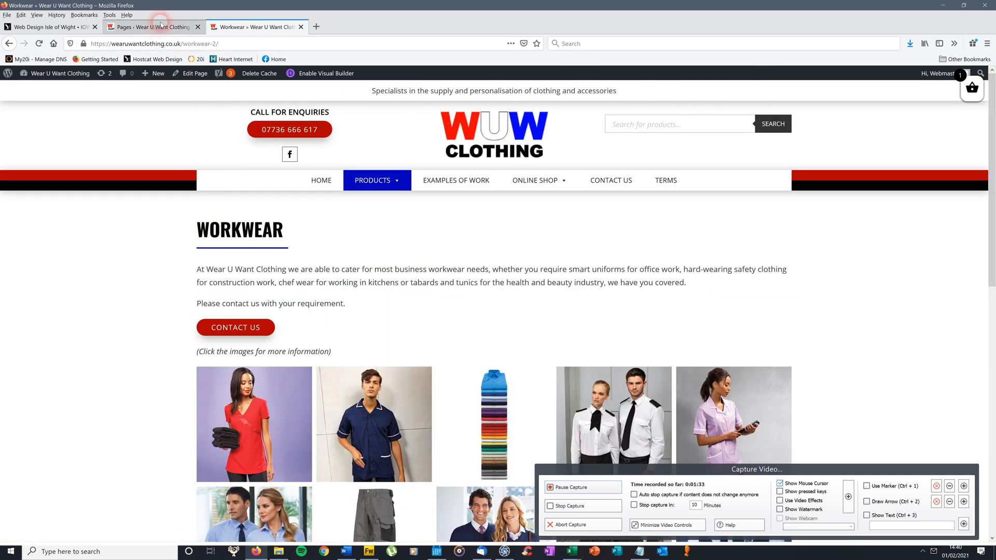
Open the Workwear page for editing from the dashboard's list of pages.
left_click(160, 26)
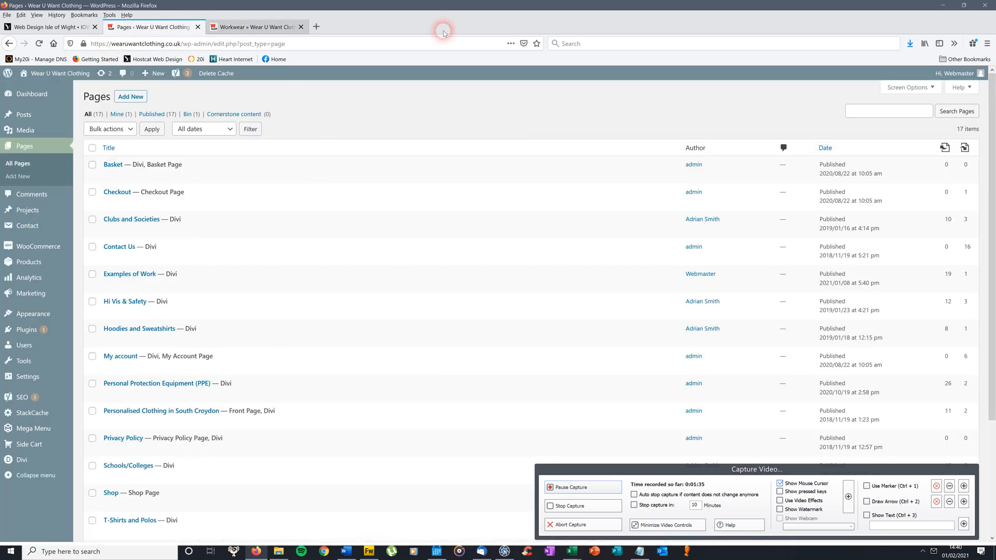
left_click_drag(992, 102, 992, 215)
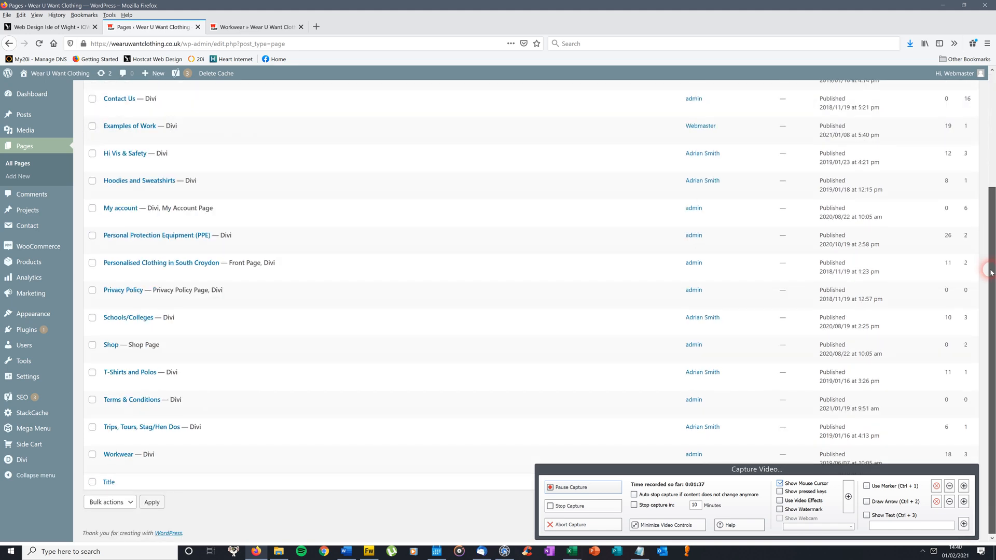
left_click(117, 456)
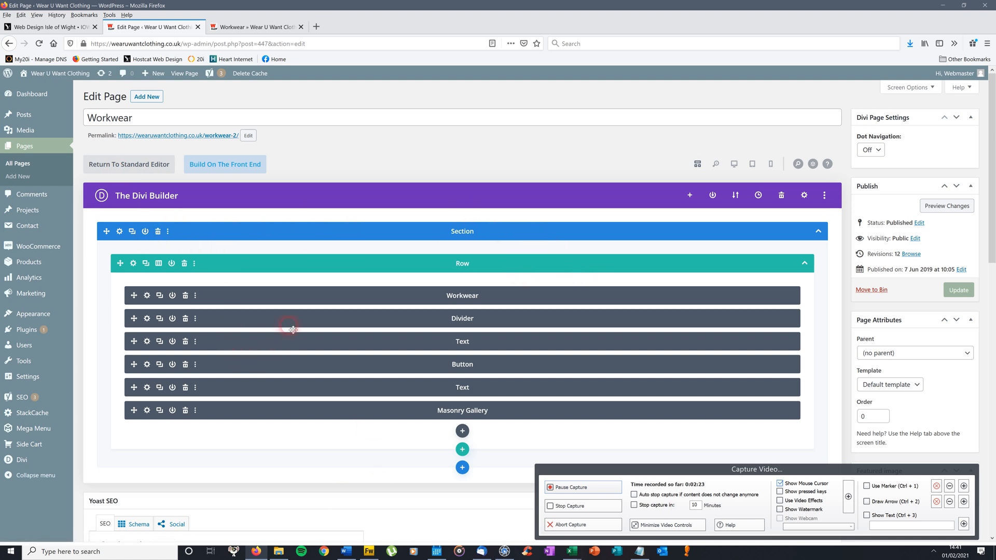
Compare the live Workwear page's heading, divider, text, button and gallery with the module layout in the Divi Builder.
left_click(268, 26)
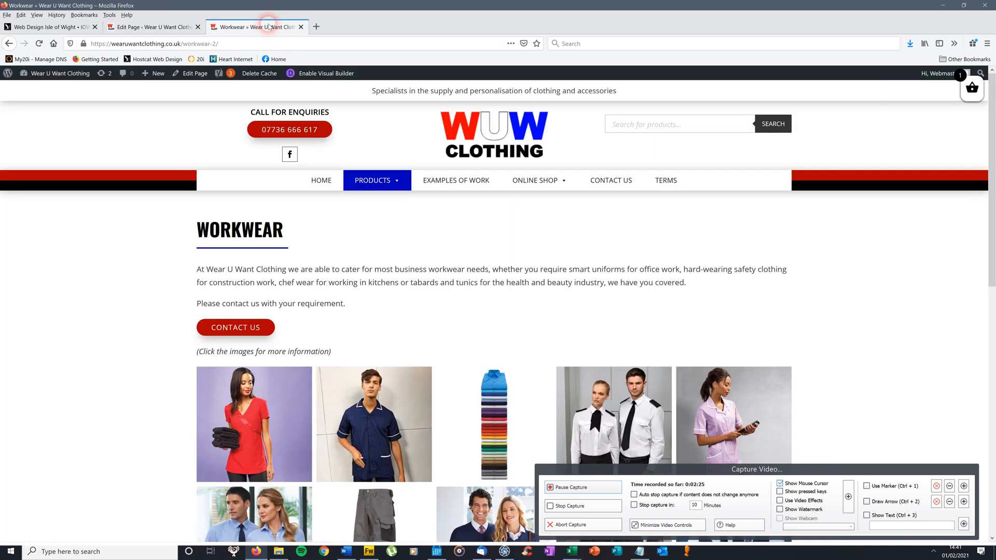
left_click(161, 27)
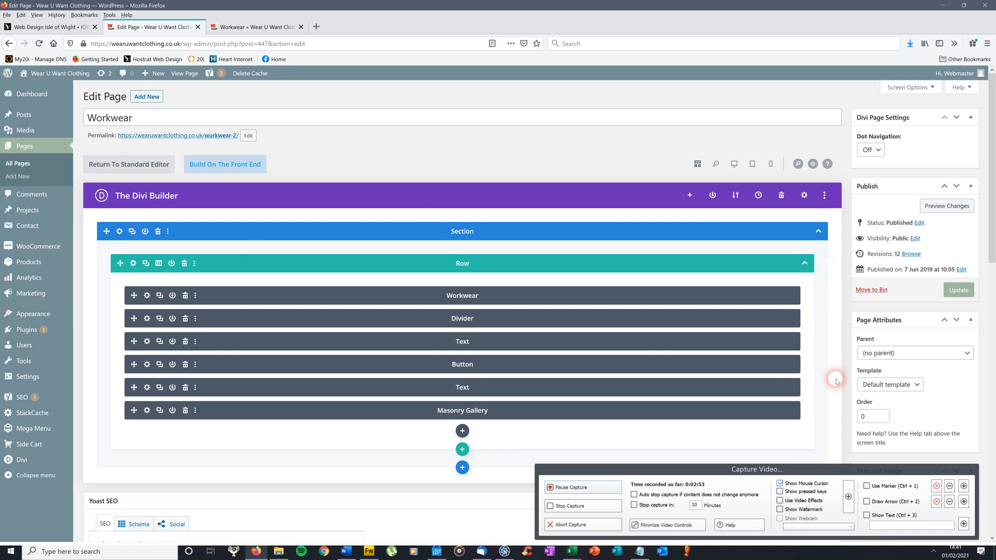
left_click(264, 24)
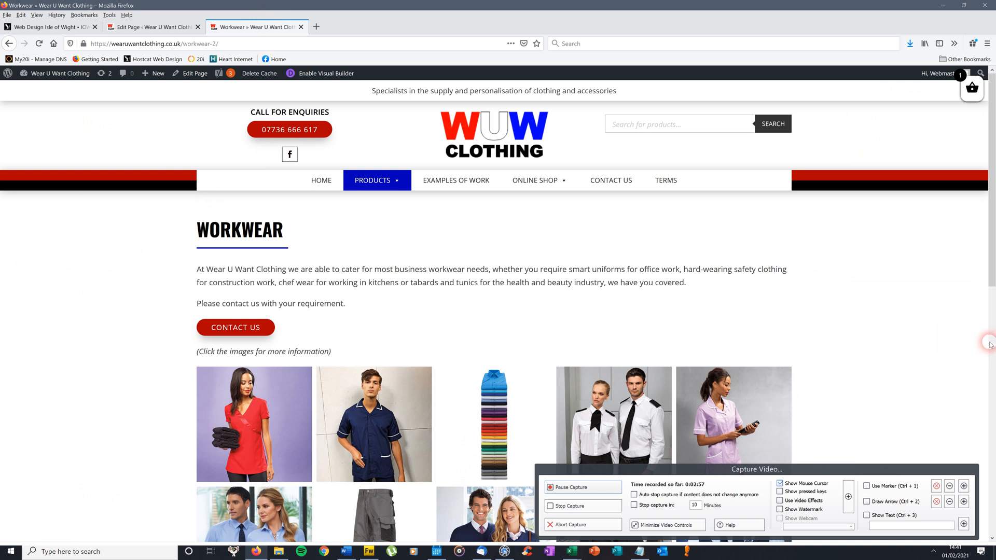
left_click_drag(992, 211, 992, 215)
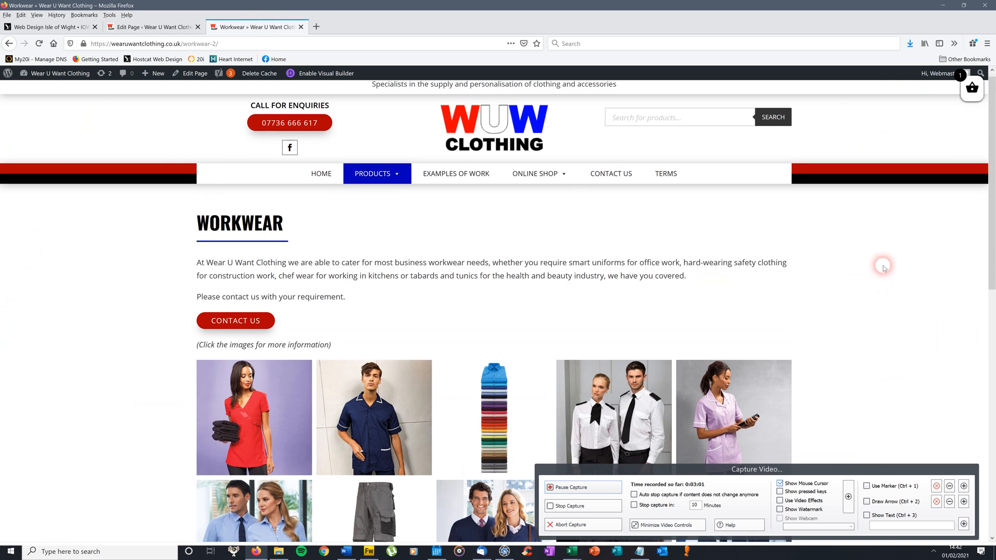
left_click_drag(992, 237, 992, 229)
left_click(167, 26)
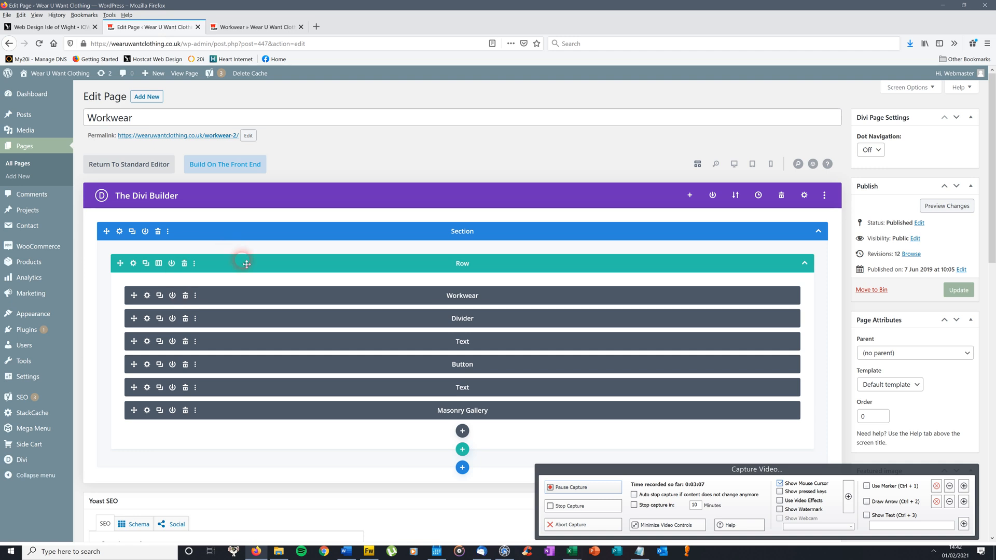
left_click(251, 26)
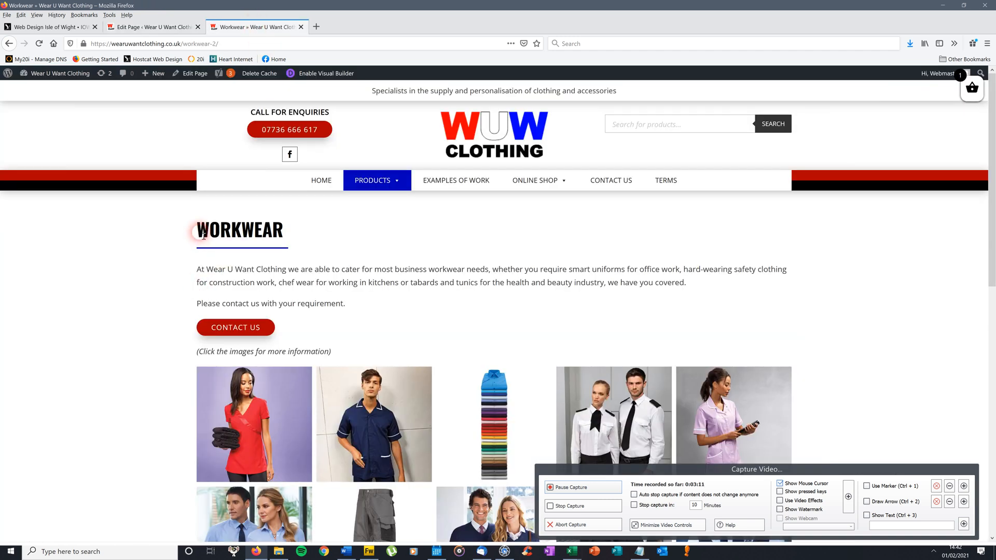
left_click_drag(203, 235, 618, 233)
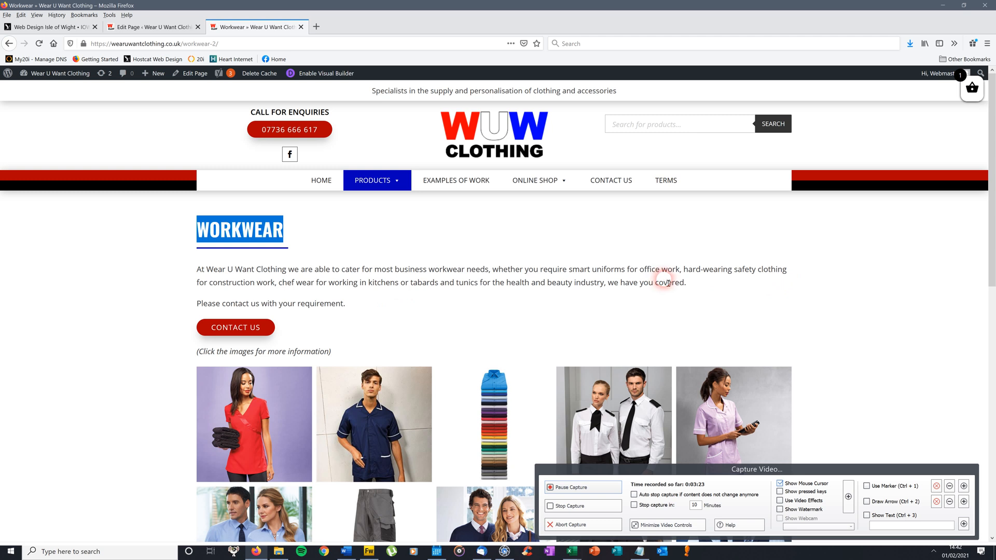
left_click(168, 27)
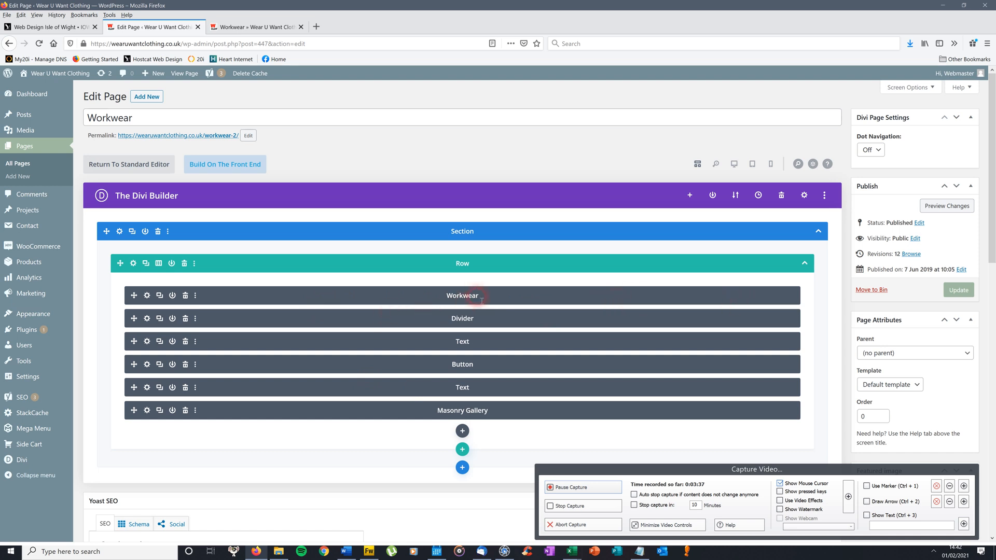
left_click(252, 26)
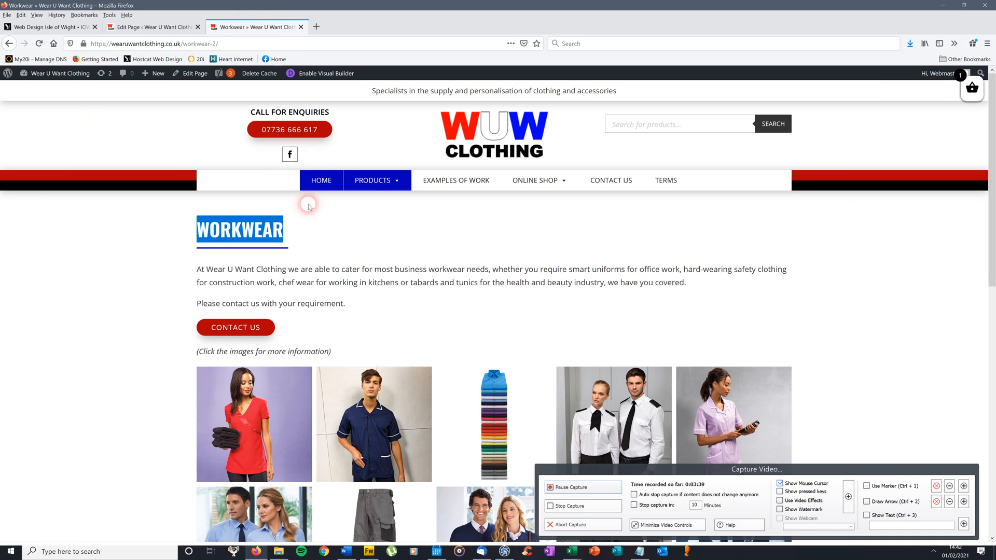
left_click(409, 303)
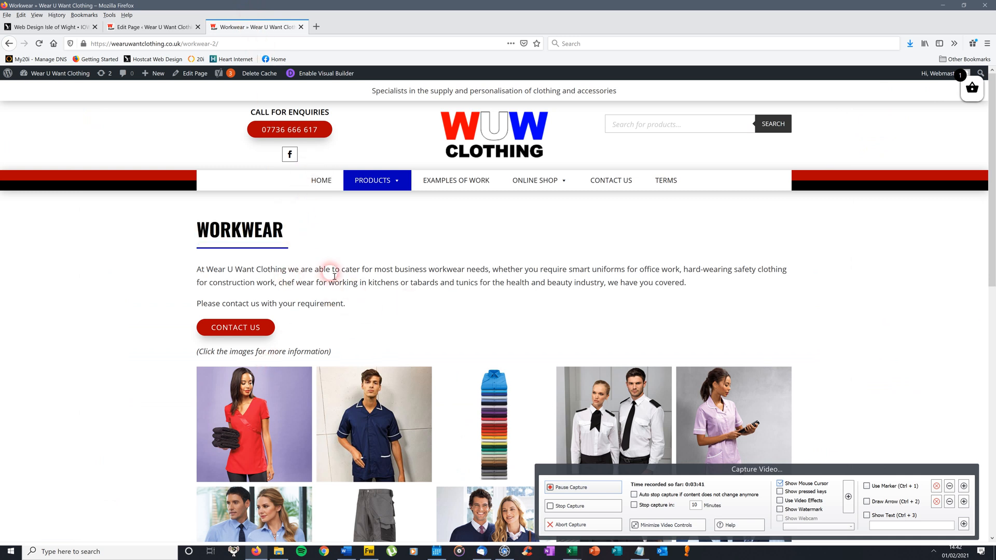
left_click(161, 26)
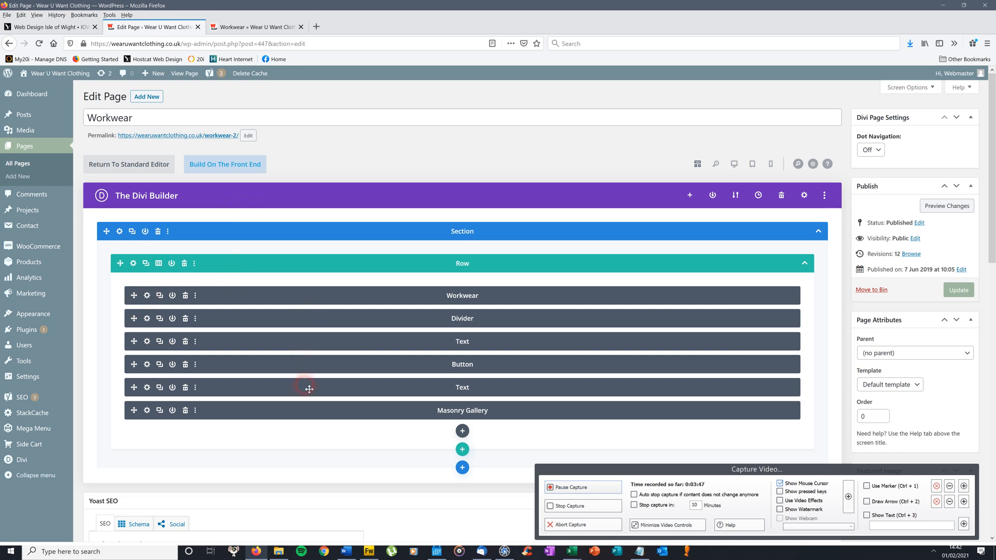
Review and save the Workwear heading module's text settings, and switch the Divi Builder to the desktop view.
left_click(148, 296)
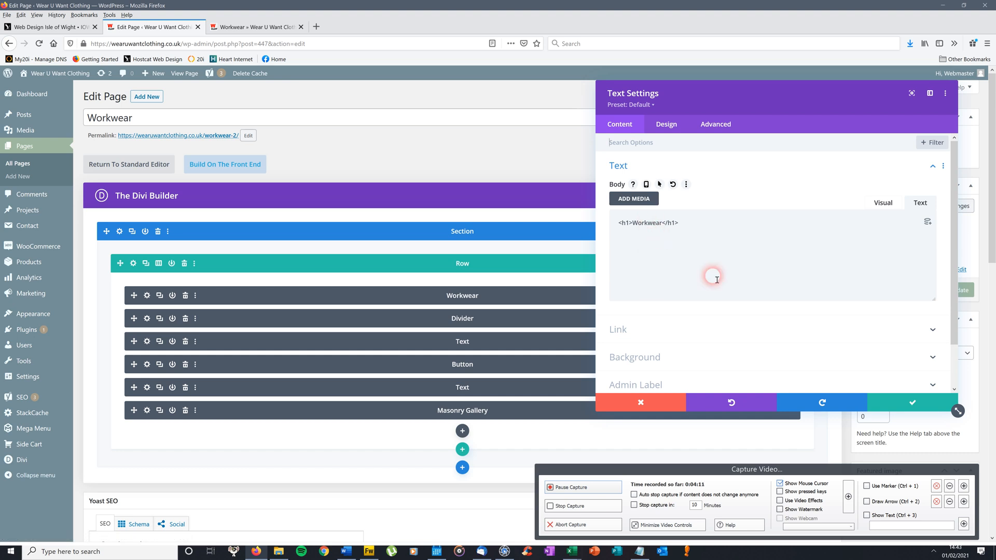
left_click(914, 405)
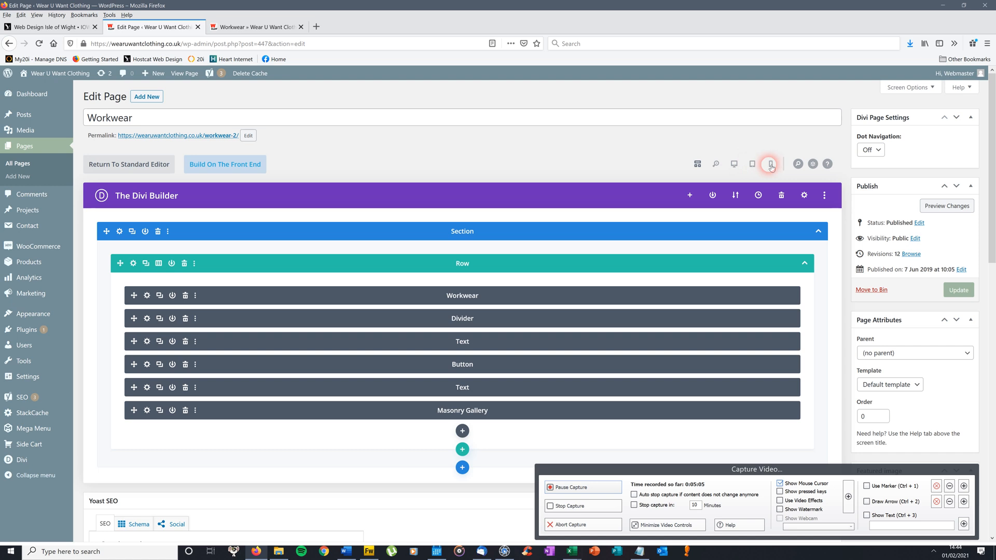
left_click(734, 165)
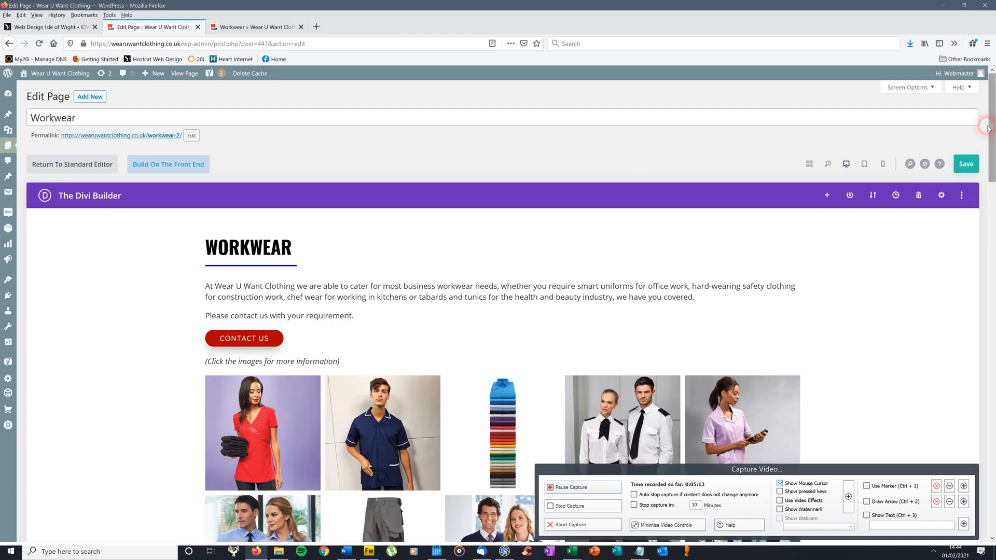
left_click_drag(993, 124, 994, 154)
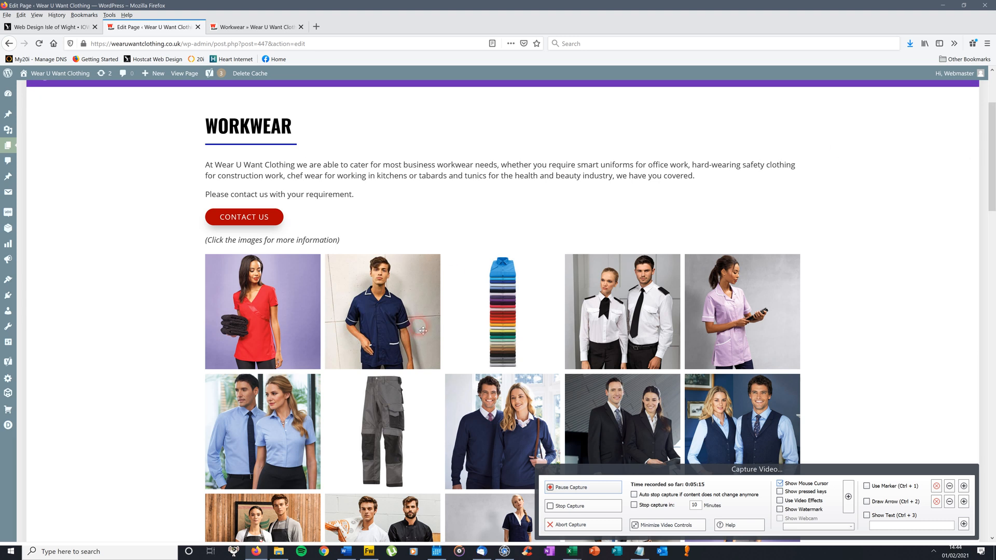
Compare the full live Workwear page, including its header and footer areas, with the page content in the builder's desktop view.
left_click(272, 26)
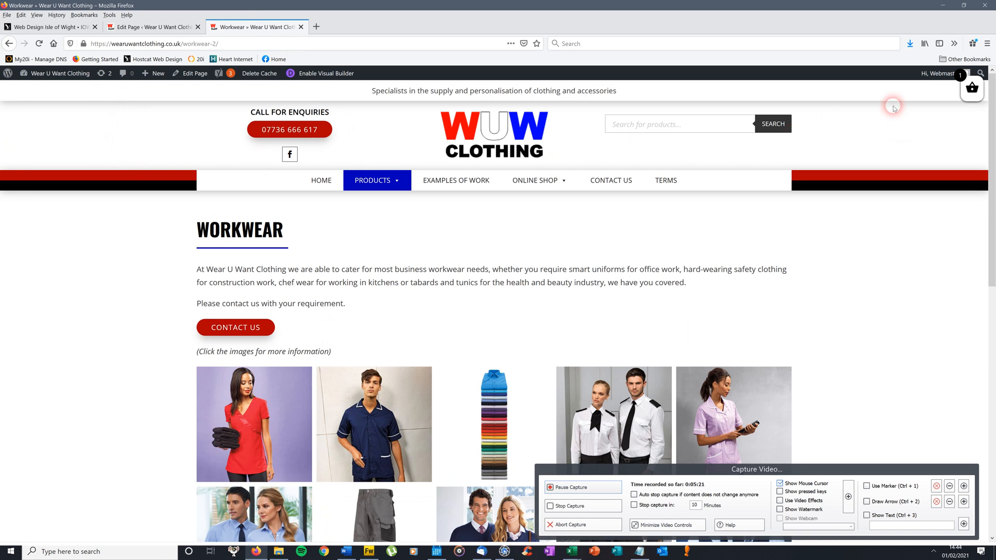
left_click_drag(995, 132, 993, 540)
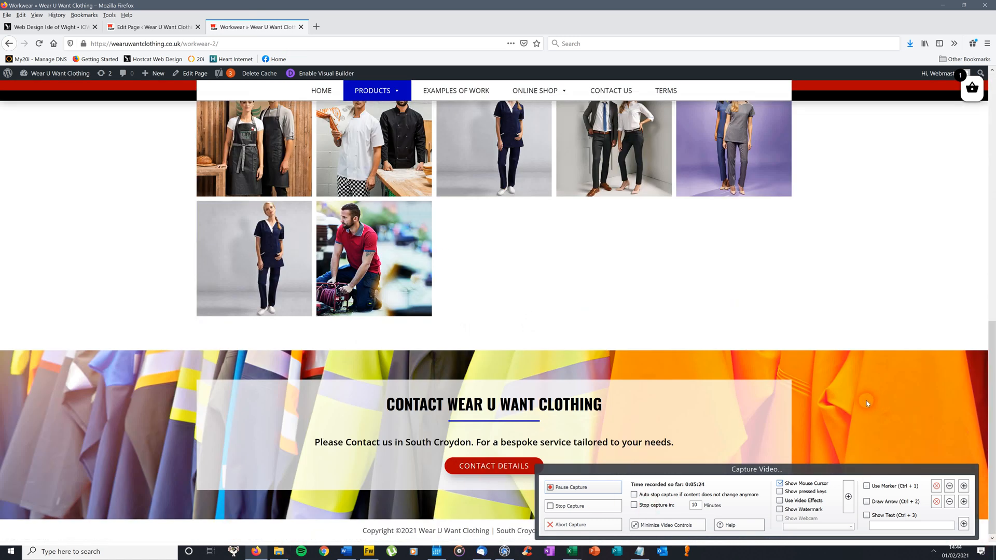
scroll(992, 264, "up", 3)
left_click_drag(992, 265, 990, 52)
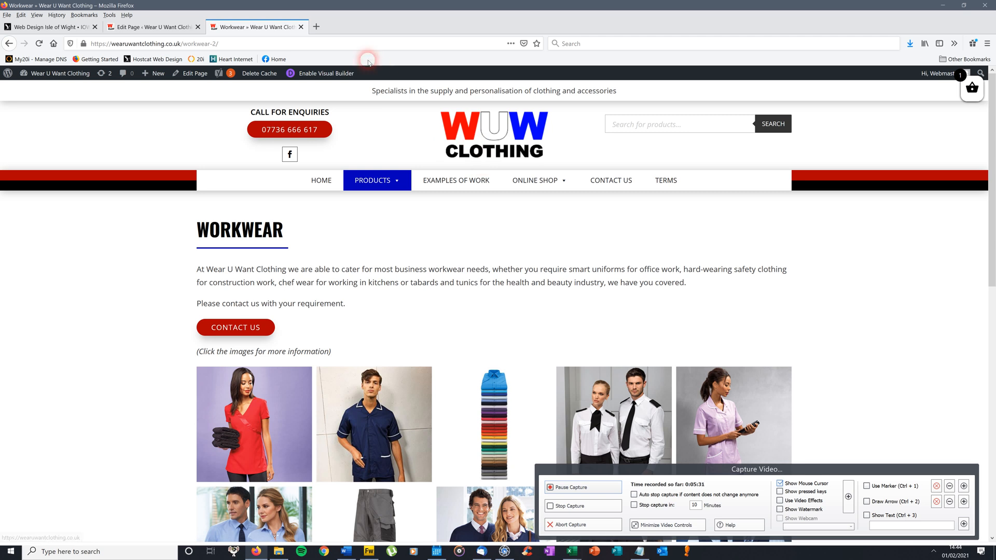
left_click(163, 27)
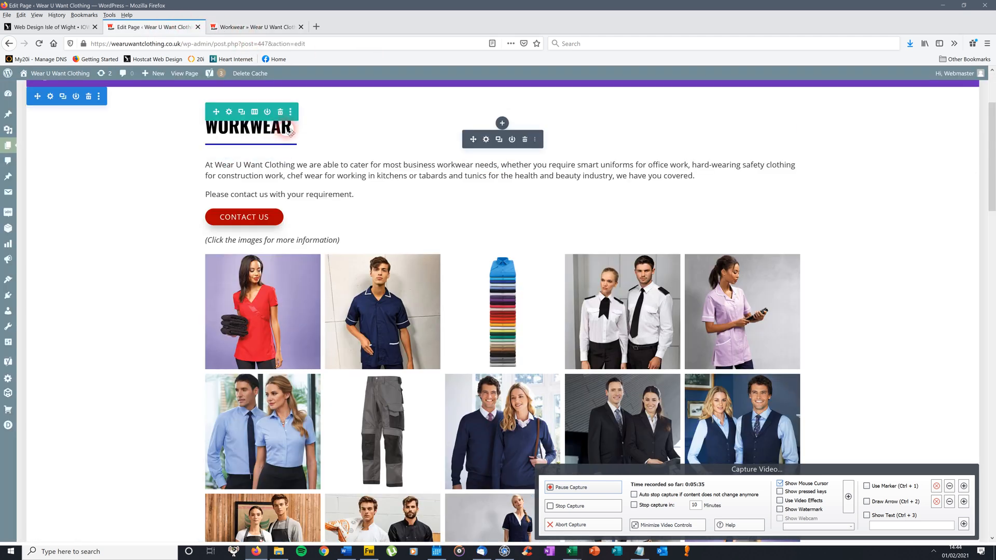
left_click(257, 26)
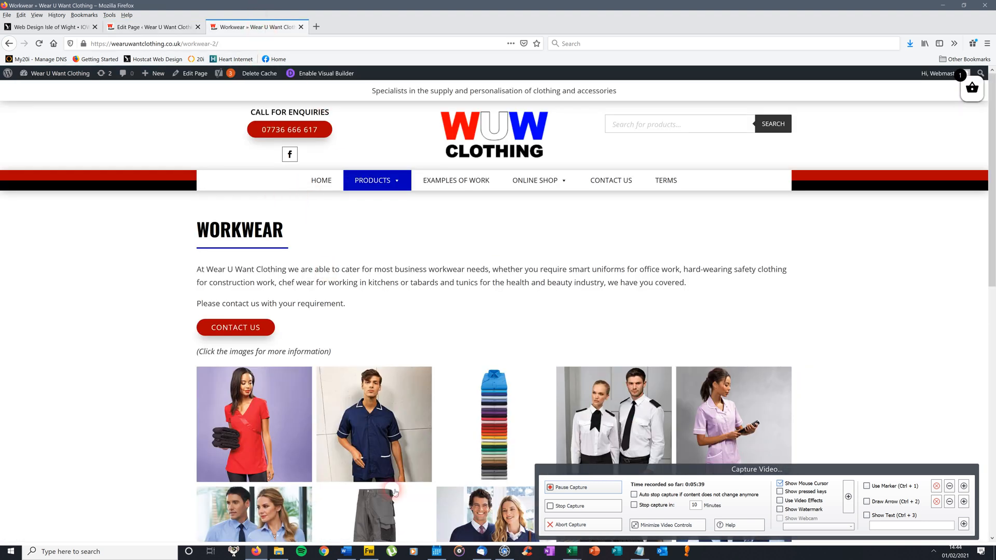
left_click(153, 26)
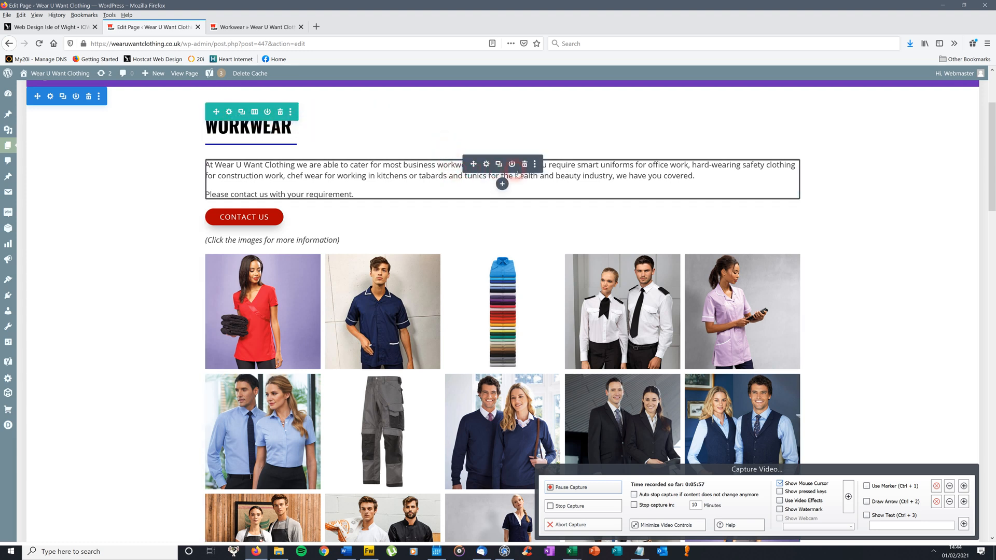
Open the settings of the text module below the Workwear heading and compare its body in Visual and Text modes.
left_click(488, 166)
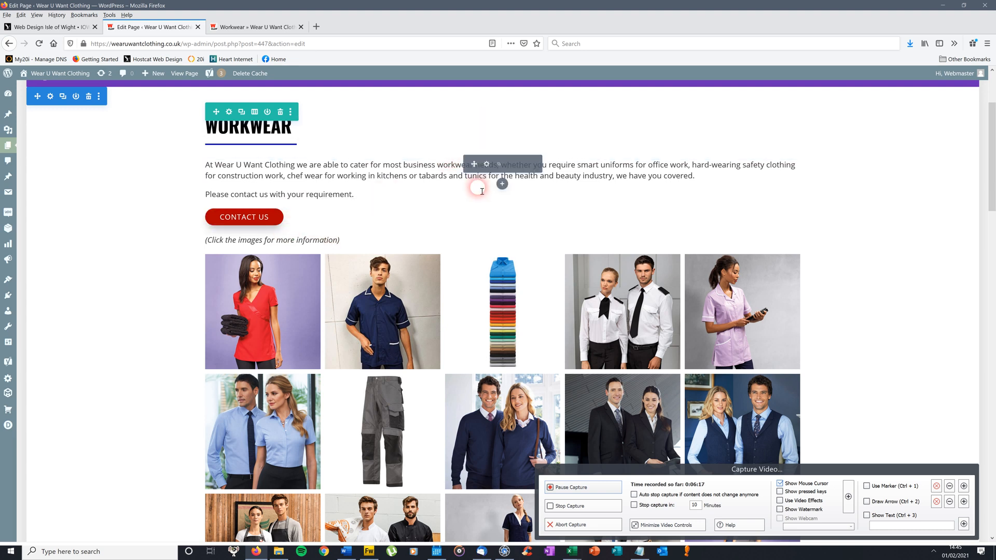
left_click(487, 164)
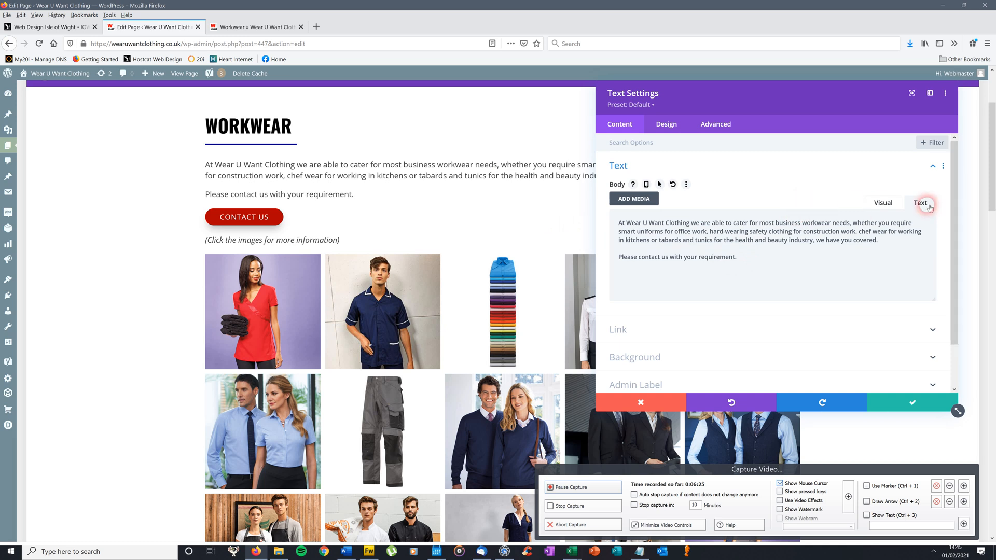
left_click(883, 203)
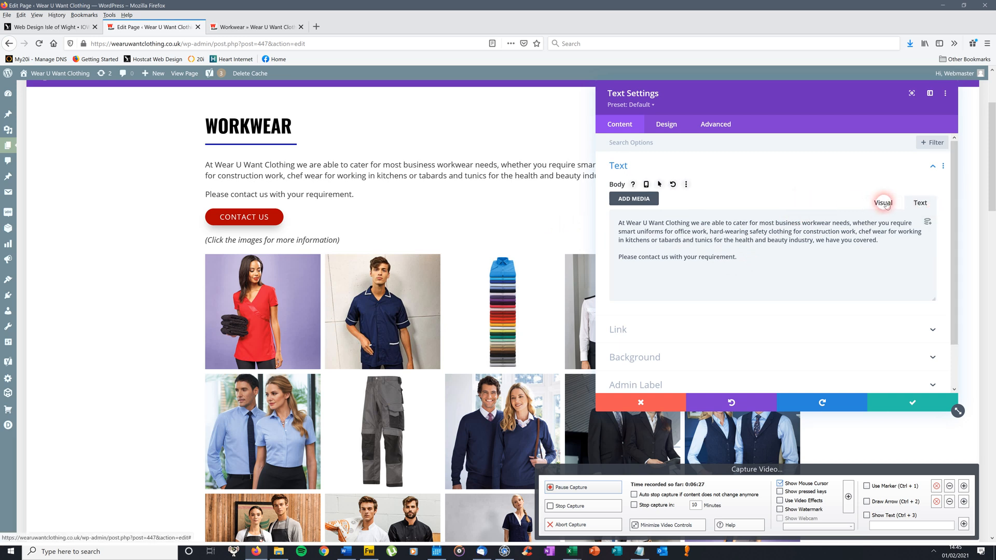
left_click(928, 199)
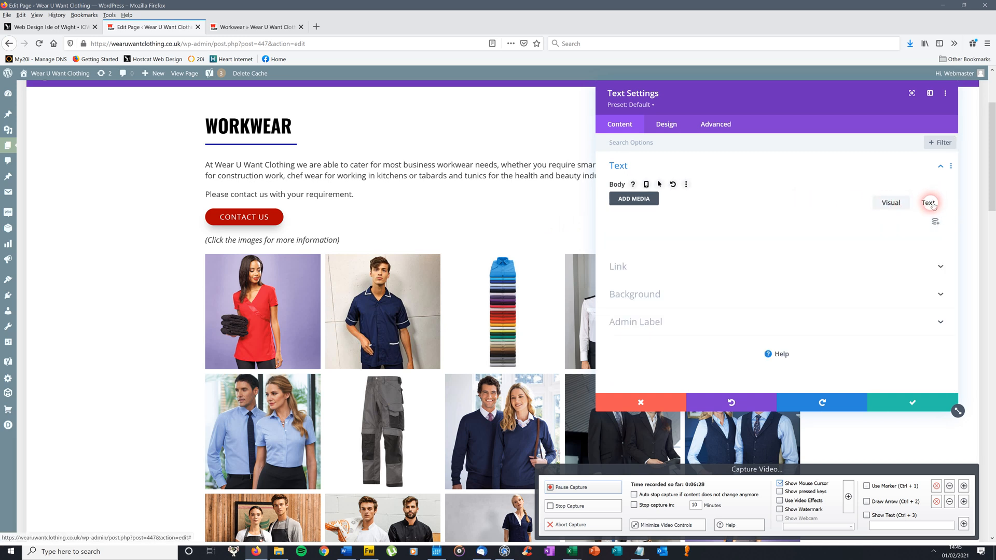
left_click(883, 204)
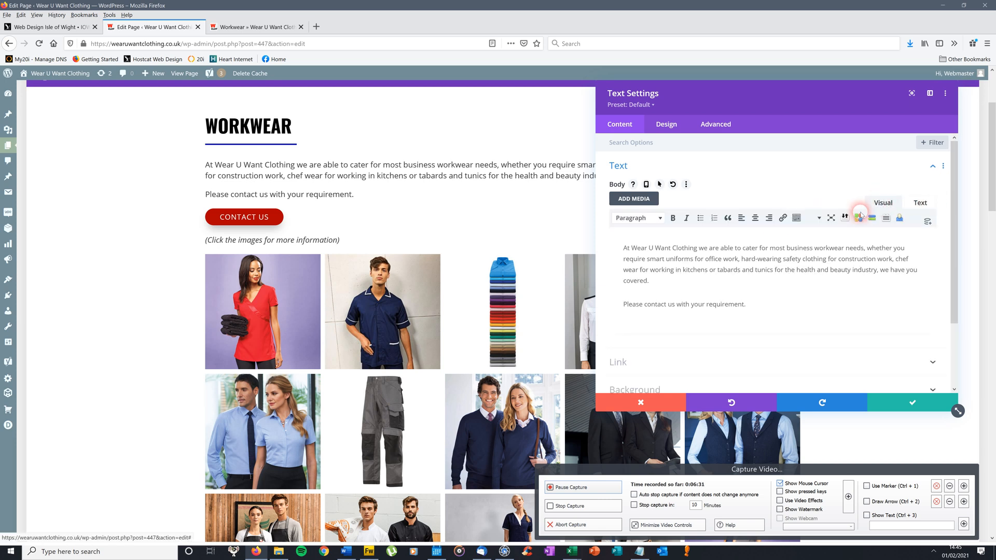
left_click(789, 274)
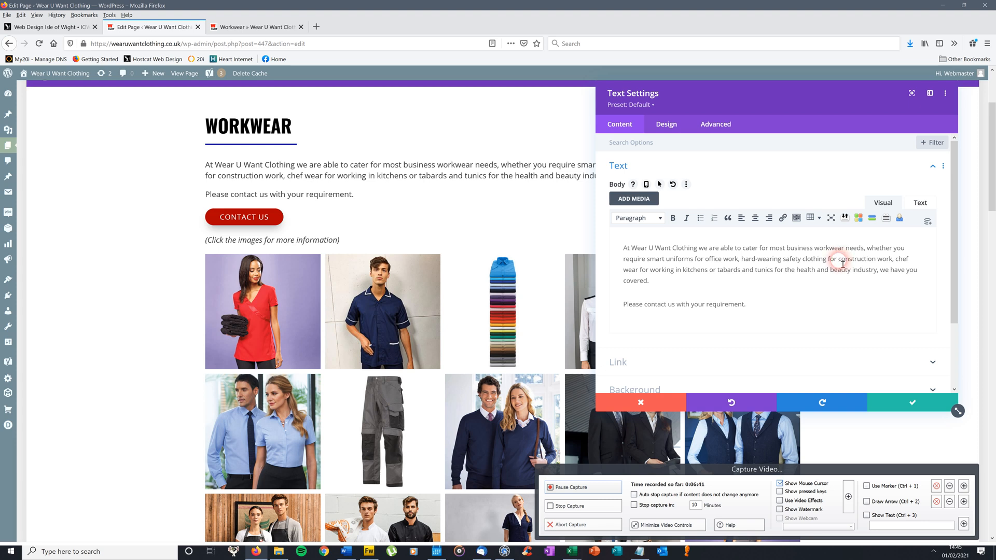
left_click_drag(840, 261, 924, 283)
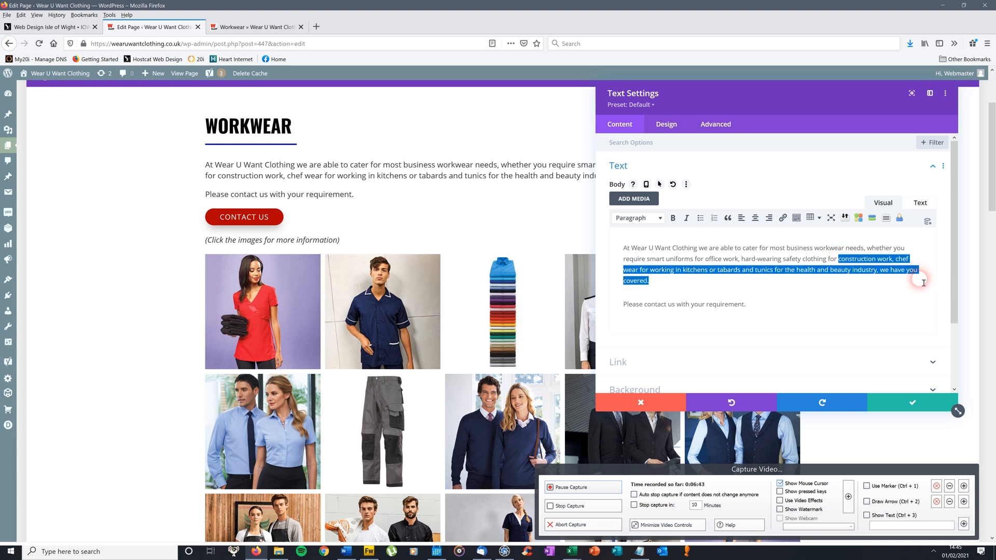
Examine both body paragraphs in Text mode and save the text module's settings.
left_click(922, 203)
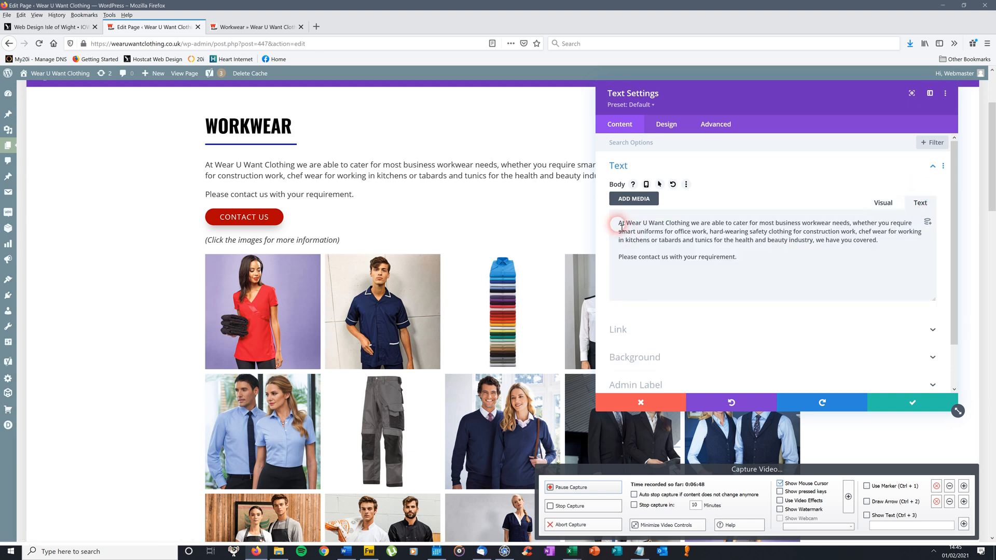
left_click_drag(618, 224, 679, 234)
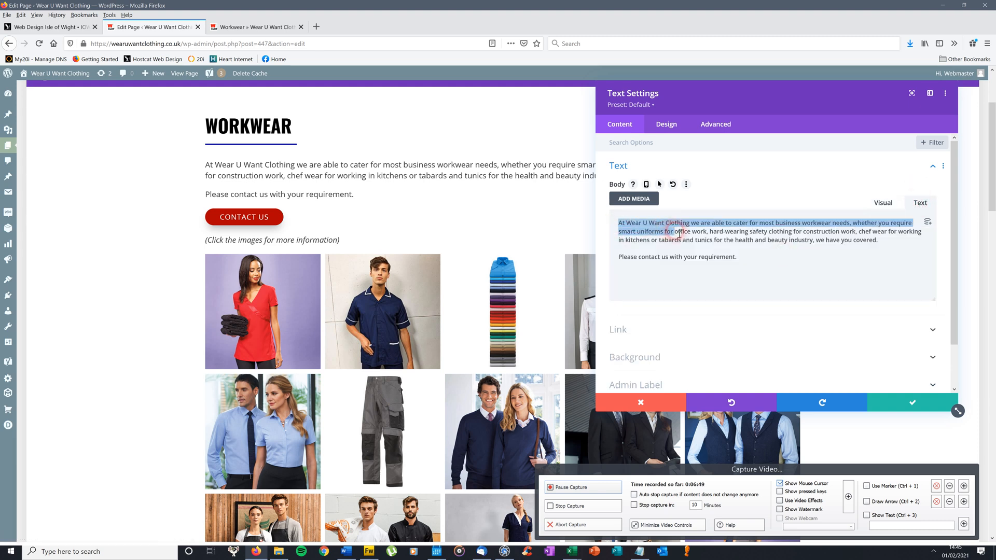
left_click(880, 236)
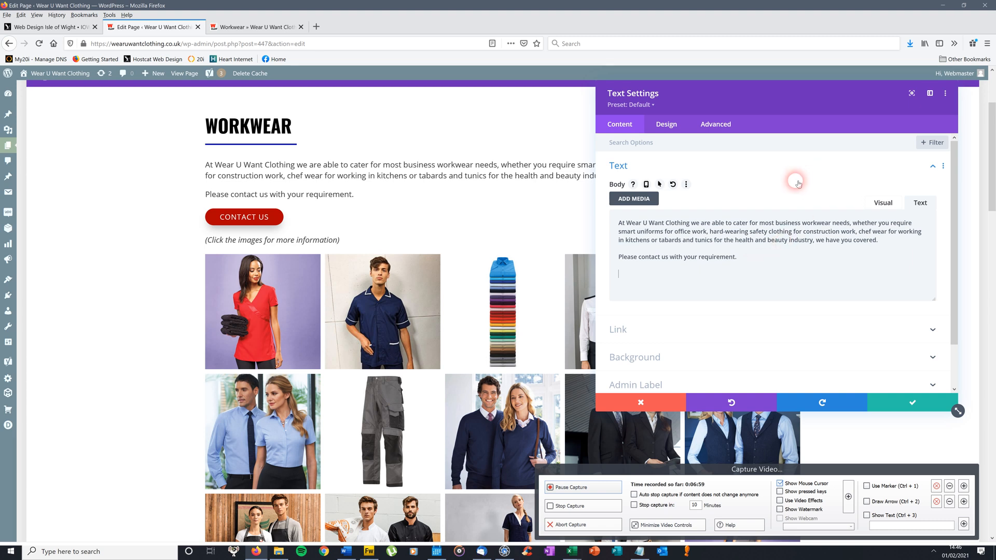
left_click_drag(739, 258, 615, 262)
left_click(801, 254)
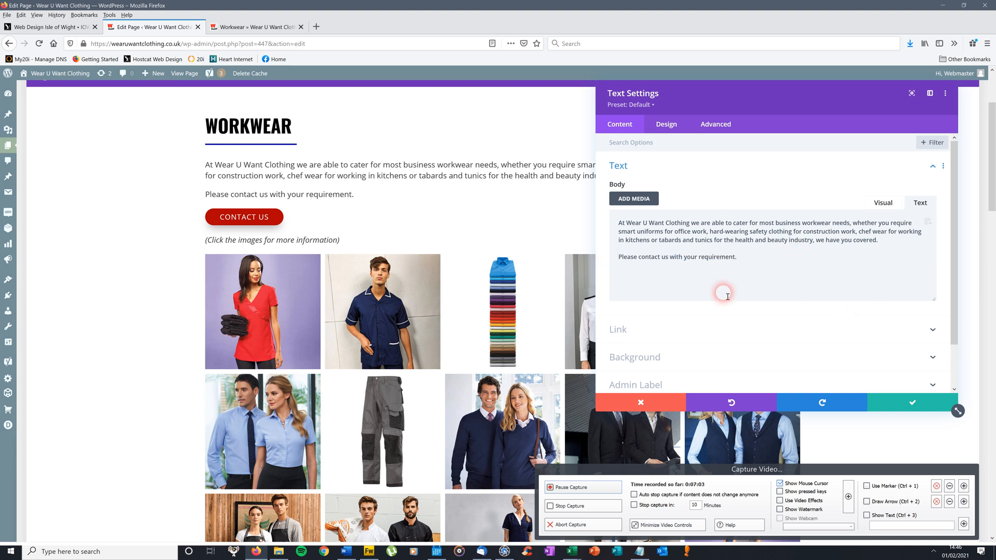
left_click(899, 404)
Open the Masonry Gallery settings and move the white-shirt-and-tie couple image ahead of the stacked coloured shirts image.
left_click_drag(992, 138, 991, 161)
mouse_move(503, 198)
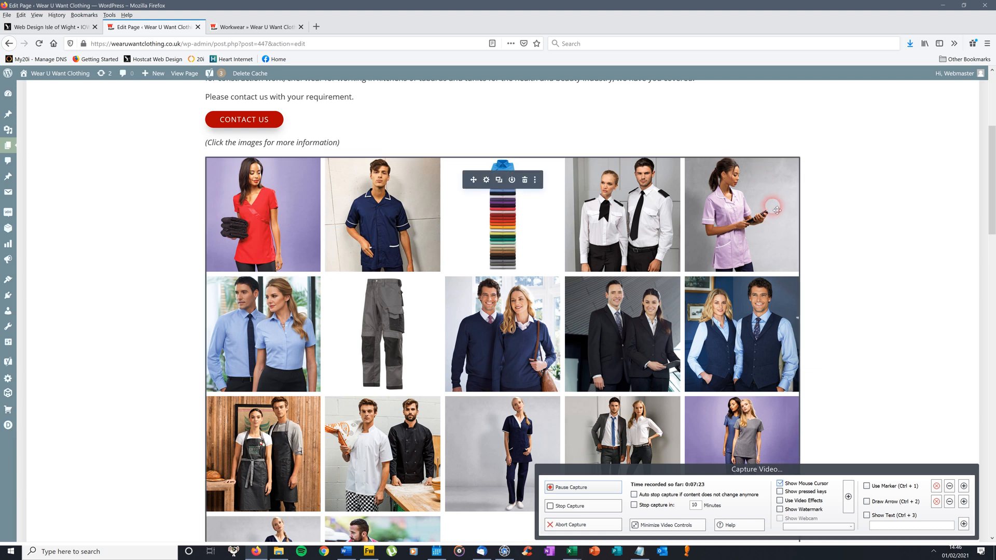
left_click(487, 180)
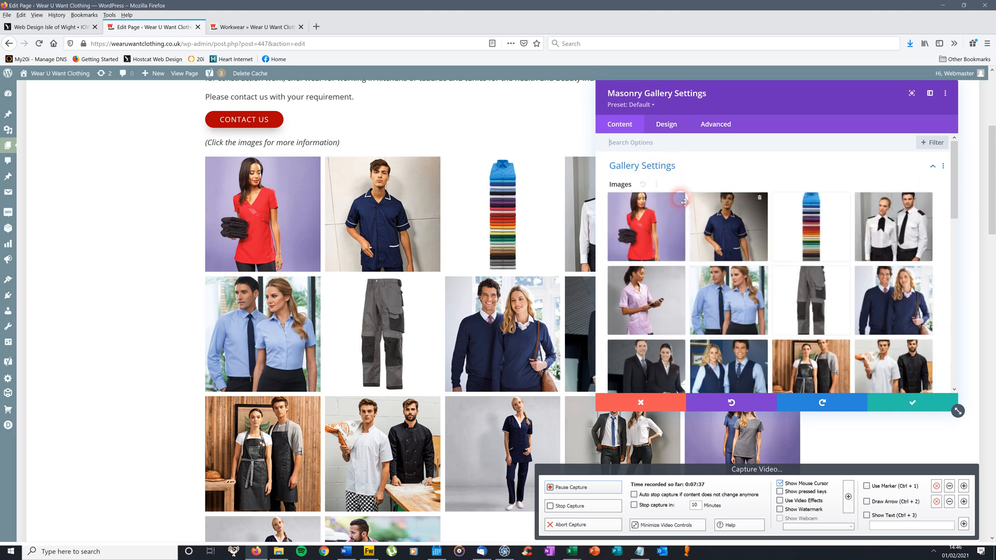
mouse_move(959, 189)
left_mouse_down()
mouse_move(961, 238)
mouse_move(959, 174)
left_mouse_up()
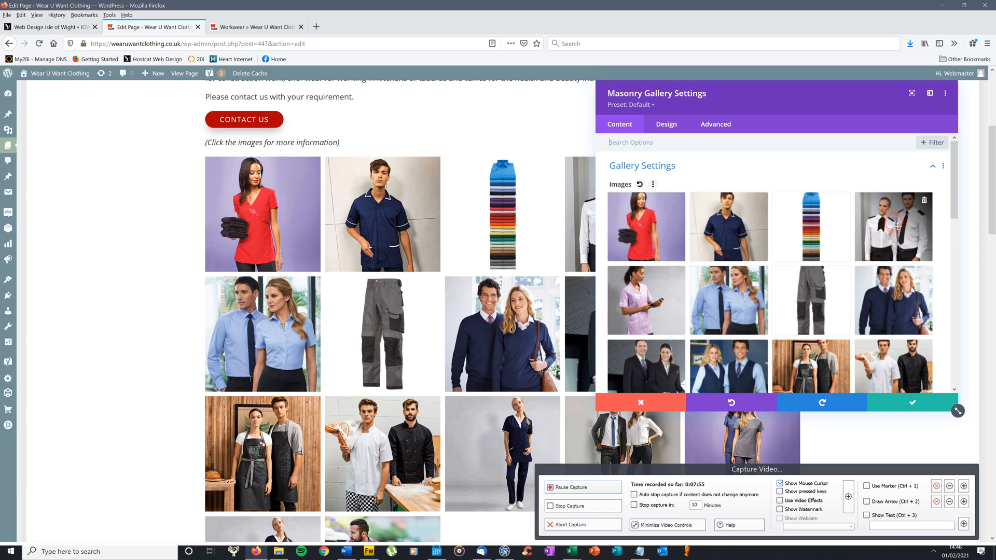
left_click_drag(899, 222, 817, 226)
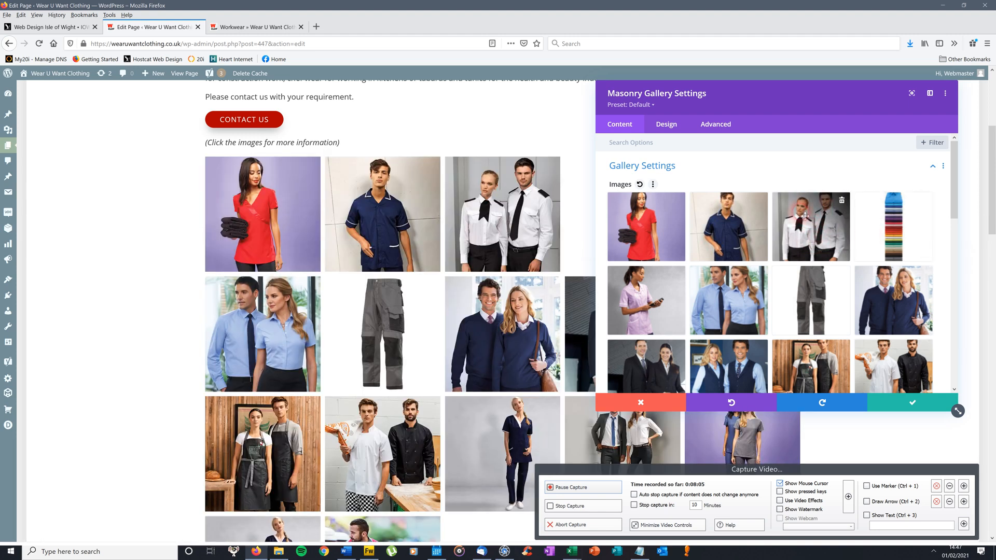
Open the gallery's image selection in the media library and locate the workman in the red polo shirt.
left_click_drag(951, 188, 938, 275)
left_click(729, 279)
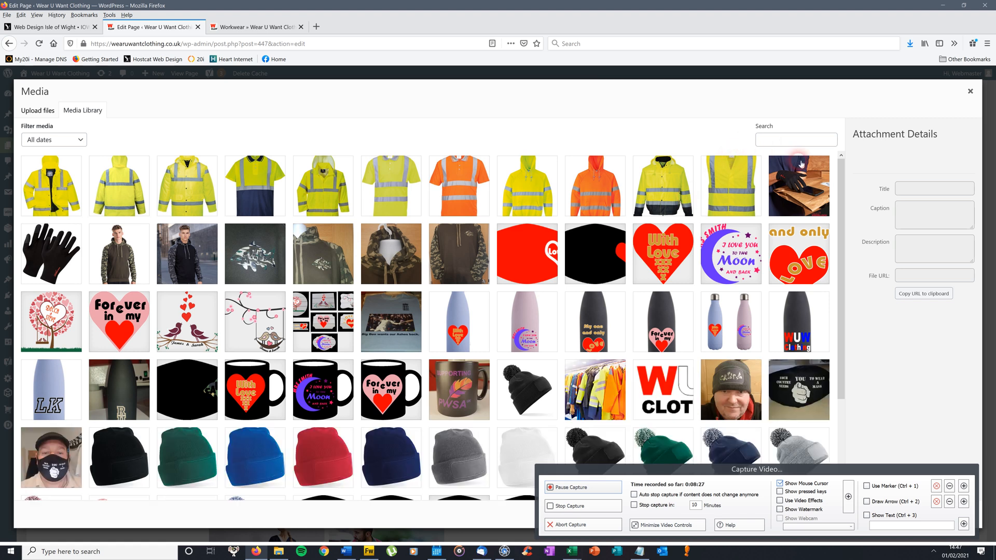
left_click_drag(841, 172, 814, 394)
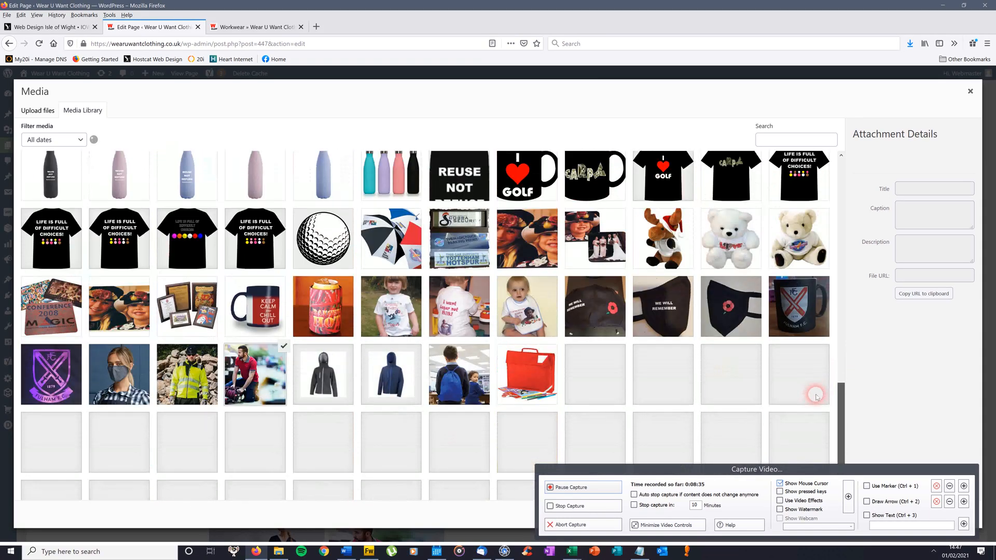
left_click(271, 395)
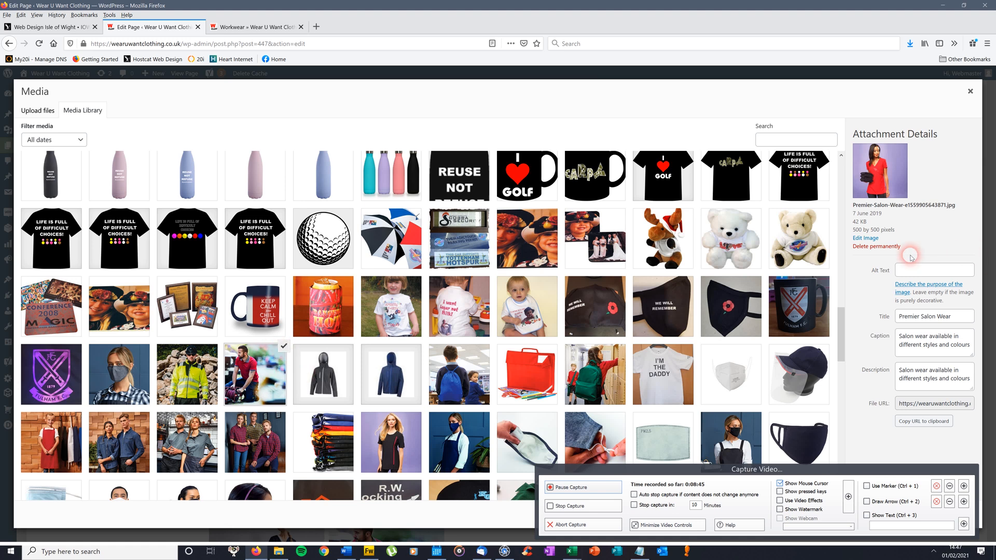
Look at the file upload area for adding new images, and return to the media library.
scroll(843, 321, "up", 2)
left_click_drag(842, 321, 839, 166)
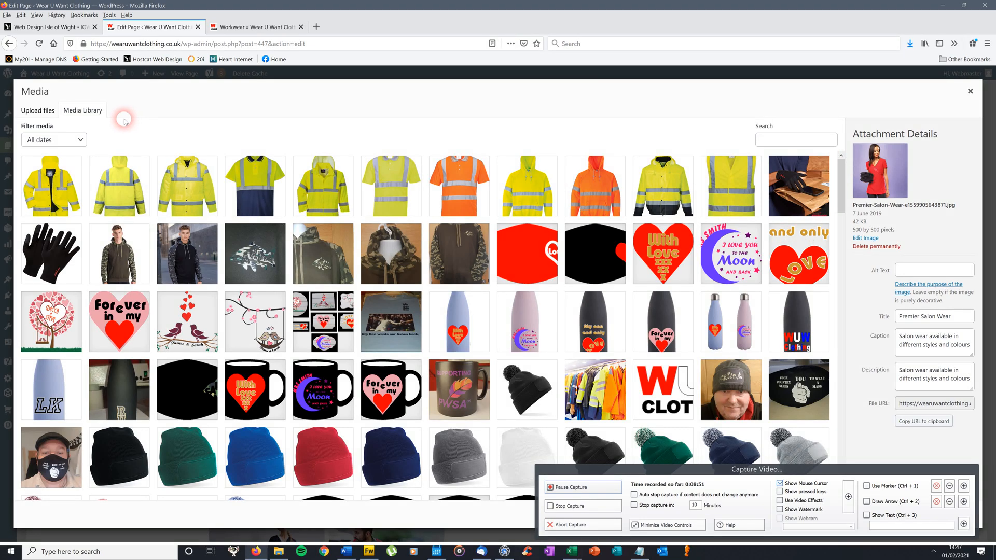
left_click(42, 111)
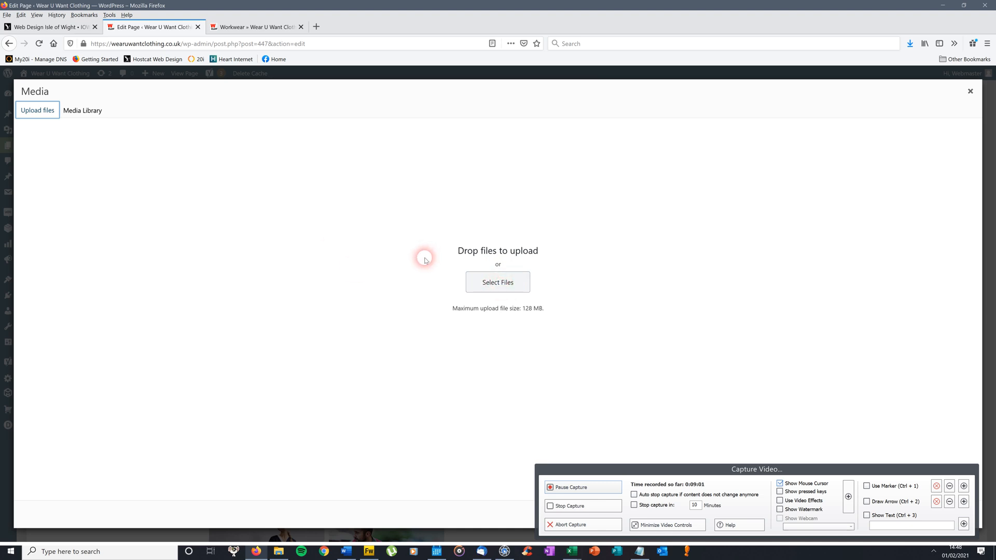
left_click(79, 110)
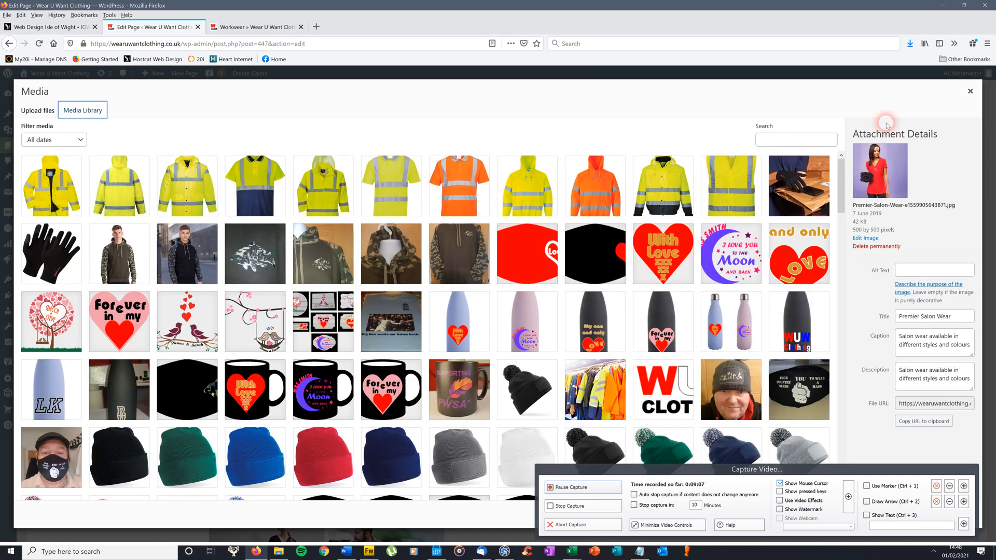
Select the Snickers-workman image in the media library and read through its description.
left_click_drag(841, 177, 855, 345)
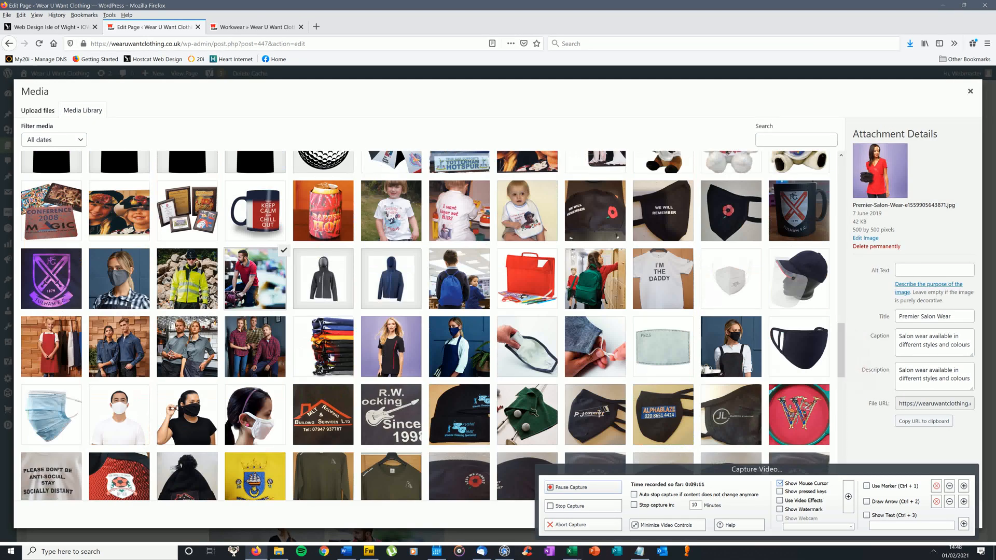
left_click(255, 280)
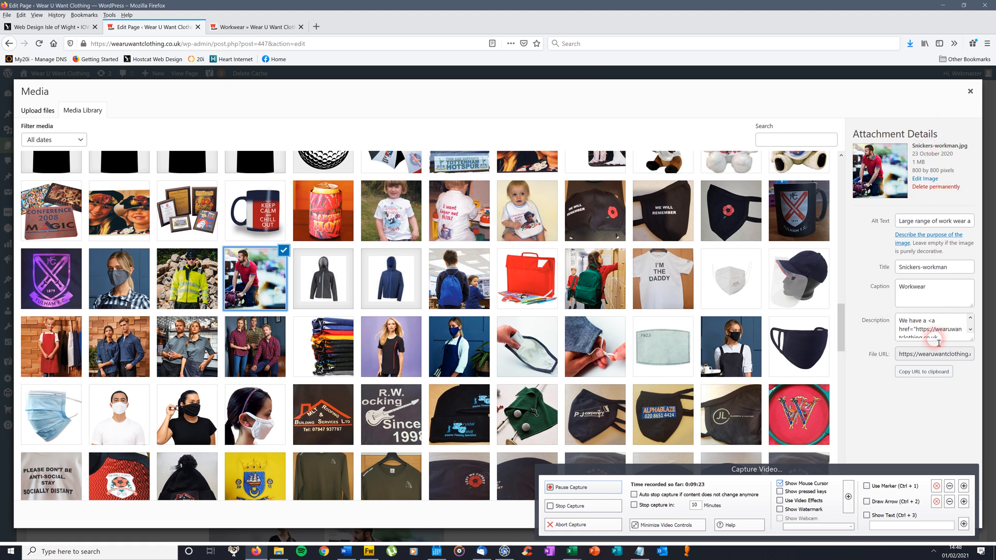
left_click(971, 330)
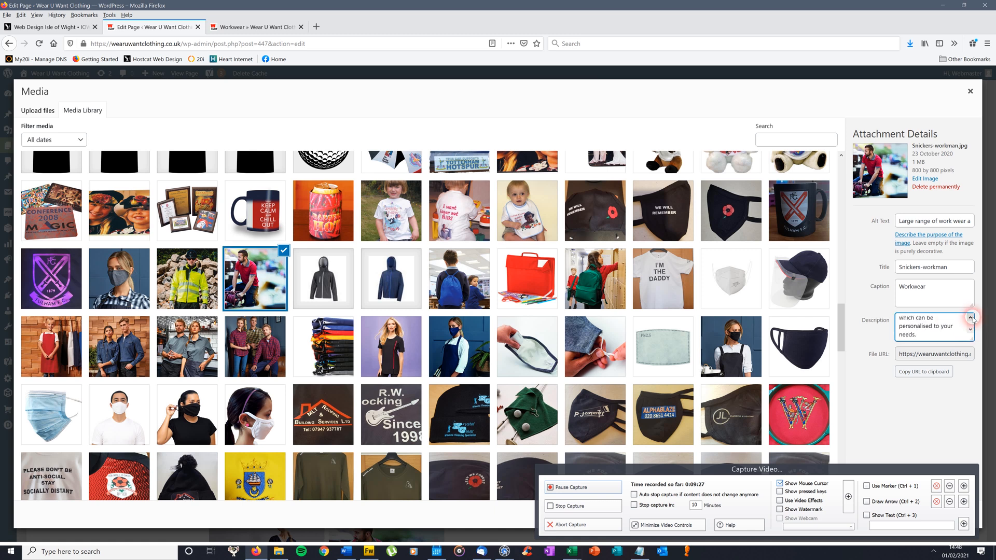
left_click(973, 318)
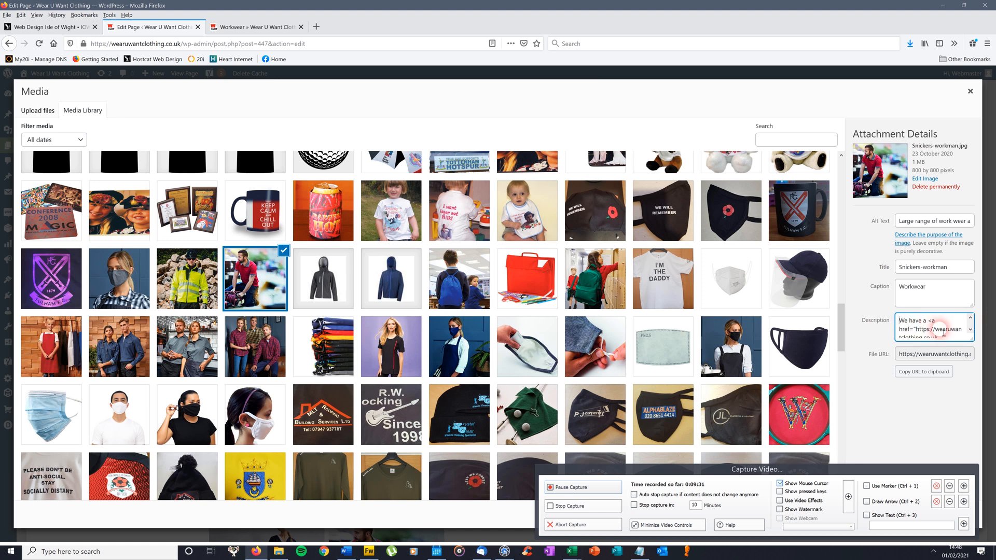
left_click(970, 330)
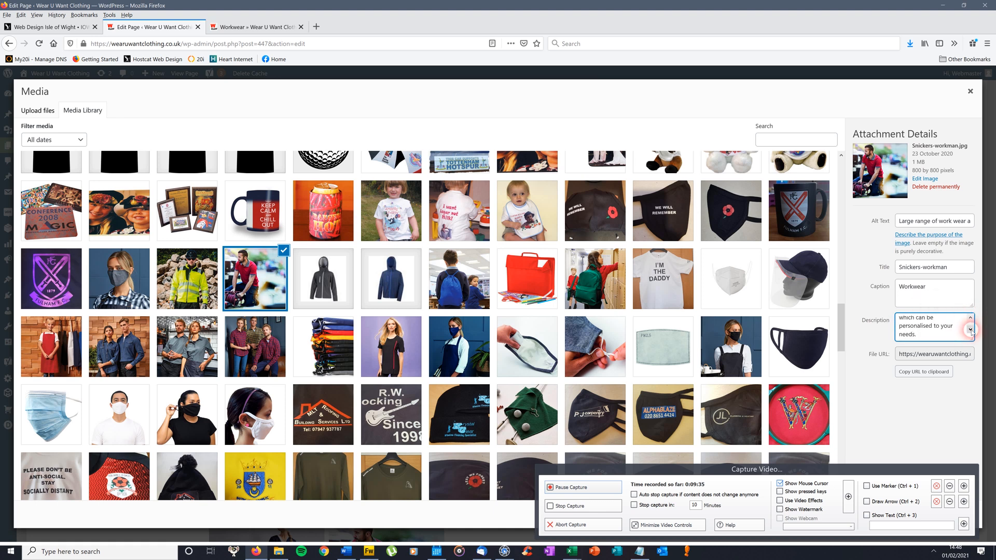
left_click(969, 320)
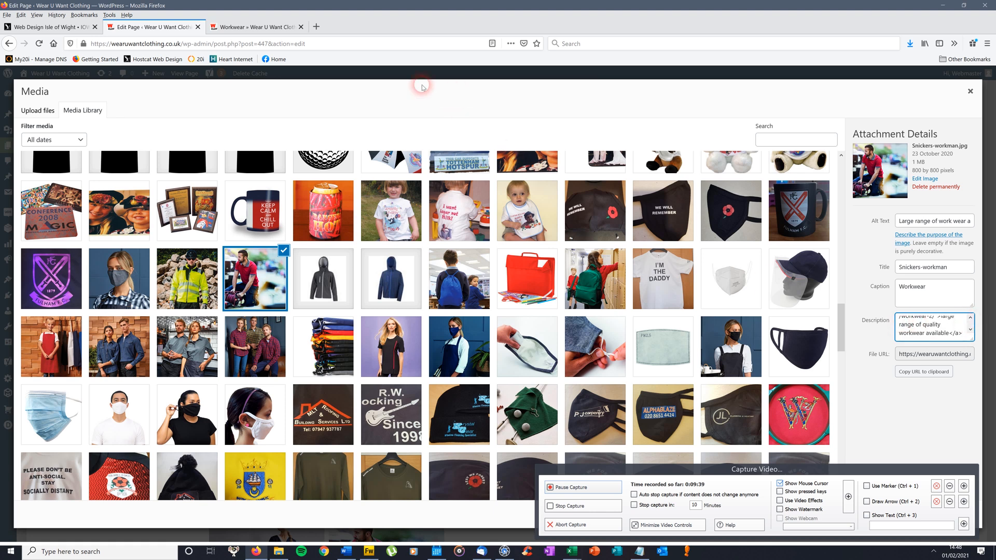
View the workman image enlarged with its title and caption in the live Workwear page's gallery.
left_click(283, 30)
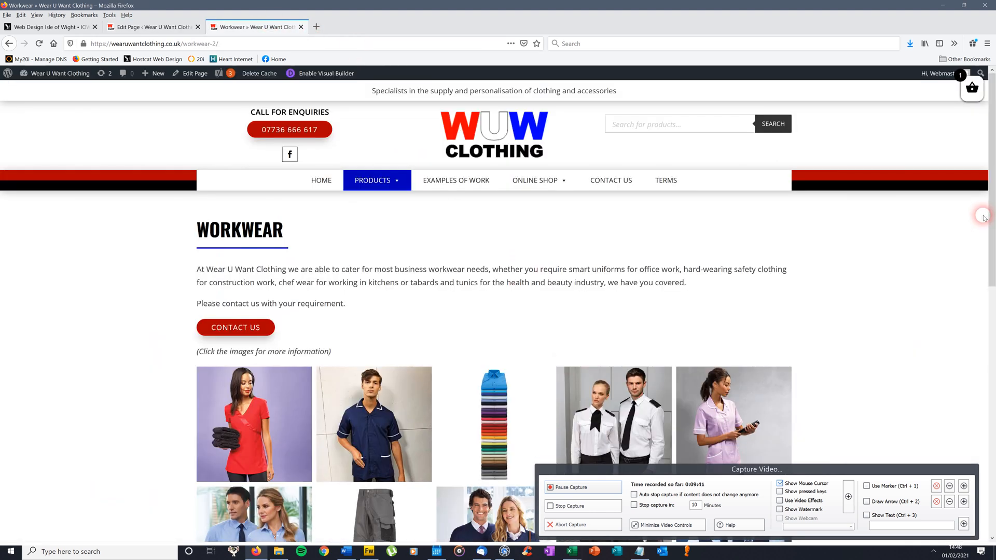
left_click_drag(990, 216, 991, 405)
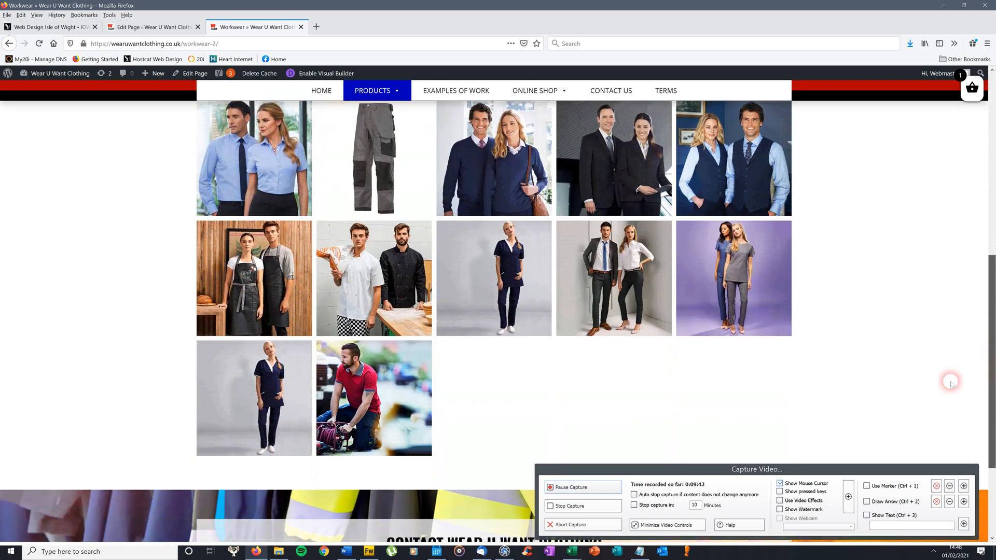
left_click(376, 398)
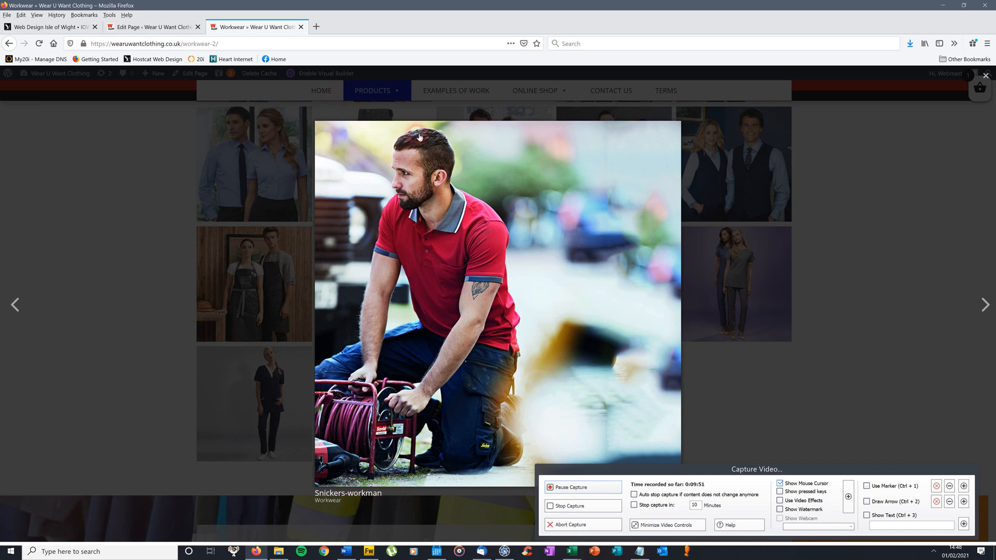
Change the selected workman image's title to "Snickers Workman" in the page editor's media library and confirm the image selection.
left_click(160, 27)
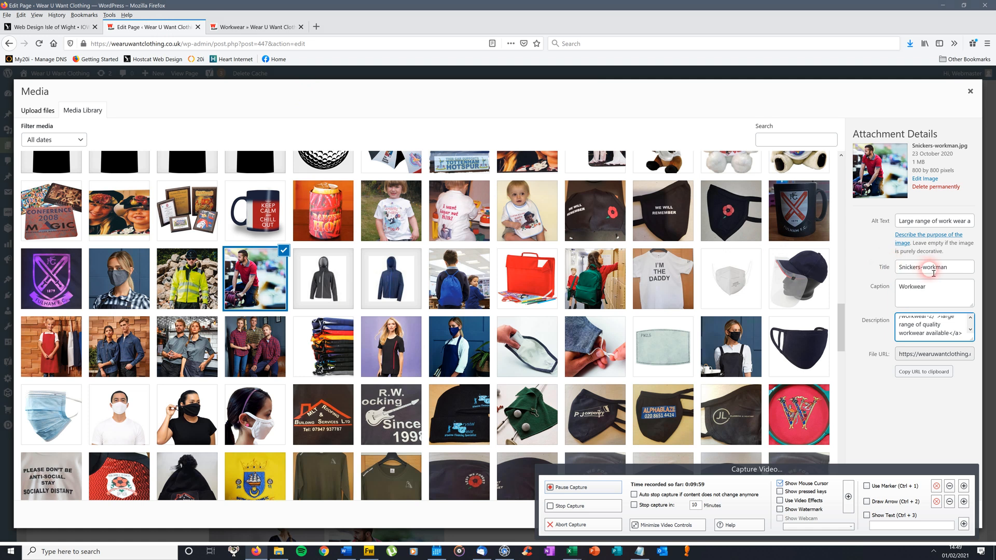
left_click_drag(923, 267, 920, 287)
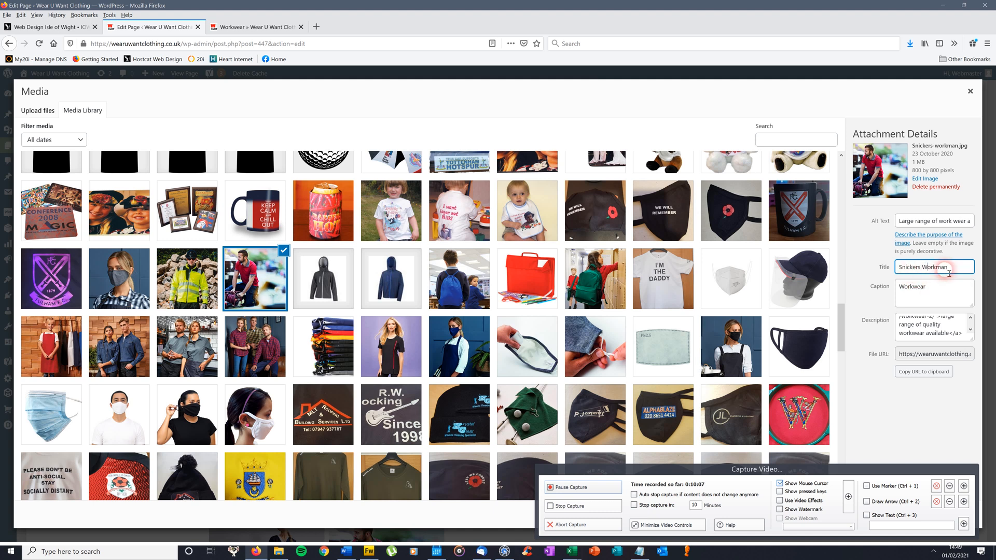
left_click(930, 292)
double_click(929, 293)
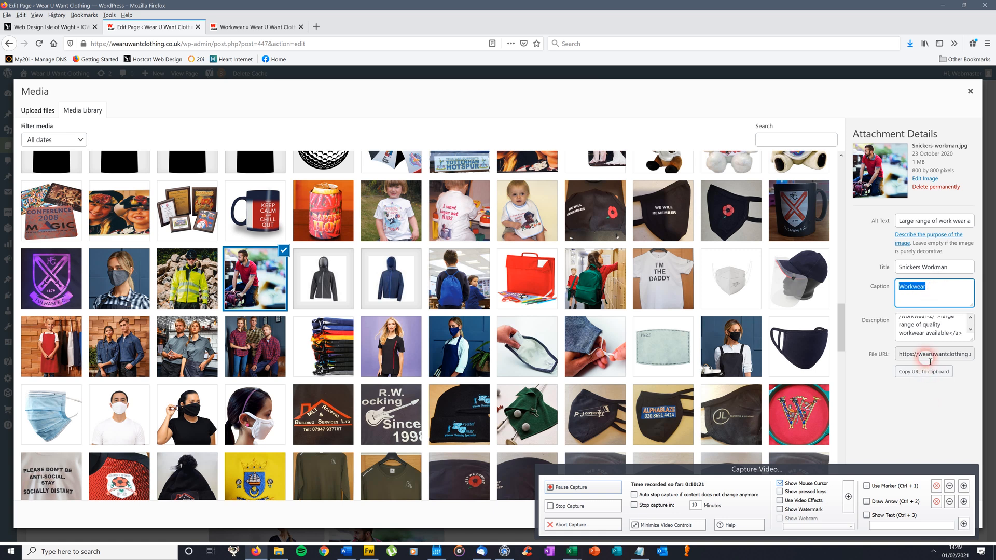
left_click_drag(899, 472, 800, 325)
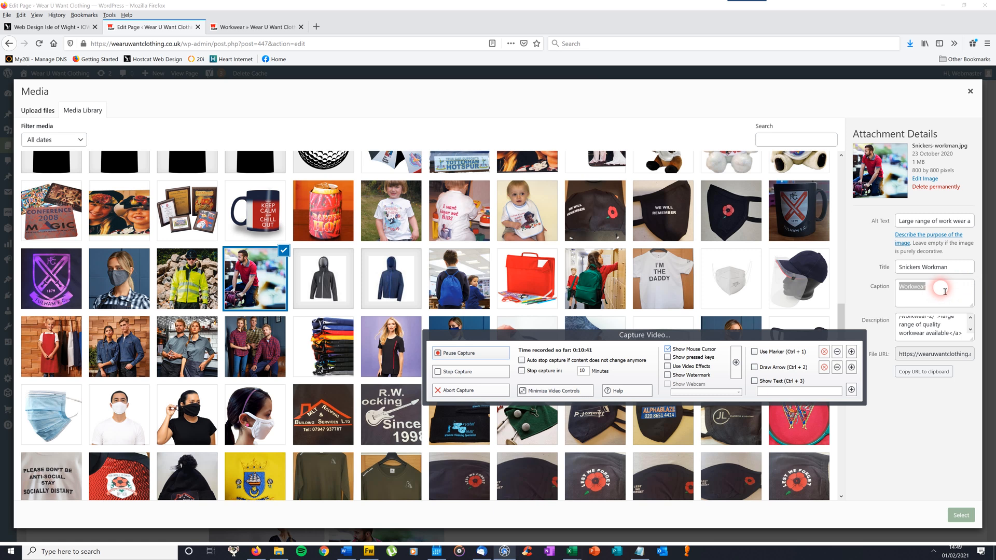
left_click(962, 515)
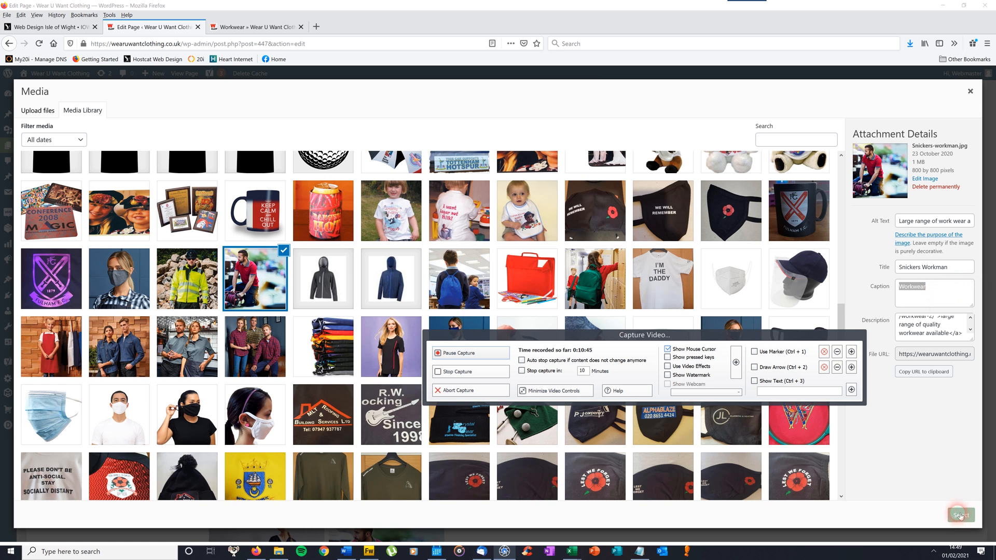
Confirm the workman image selection and save the changes to the Masonry Gallery module.
left_click(960, 516)
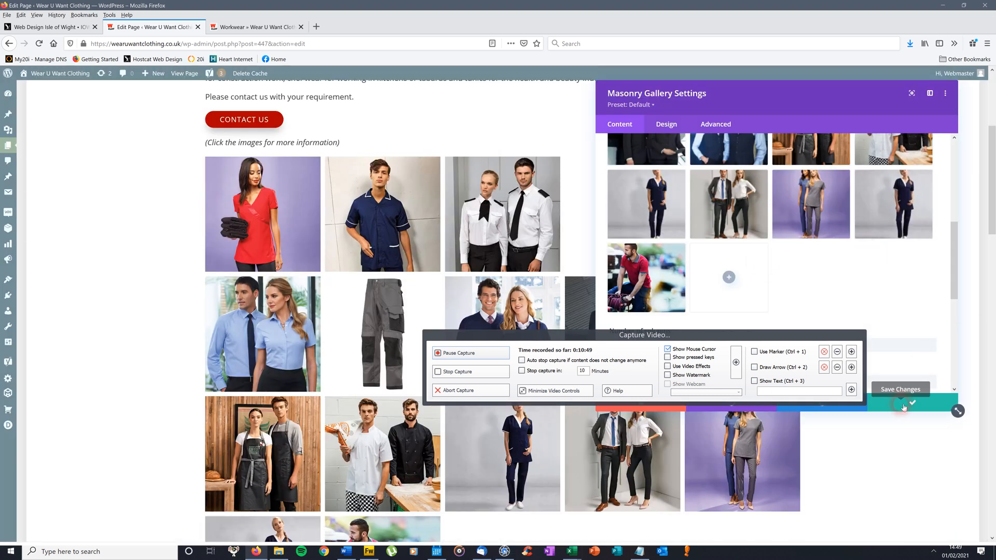
left_click_drag(757, 333, 579, 459)
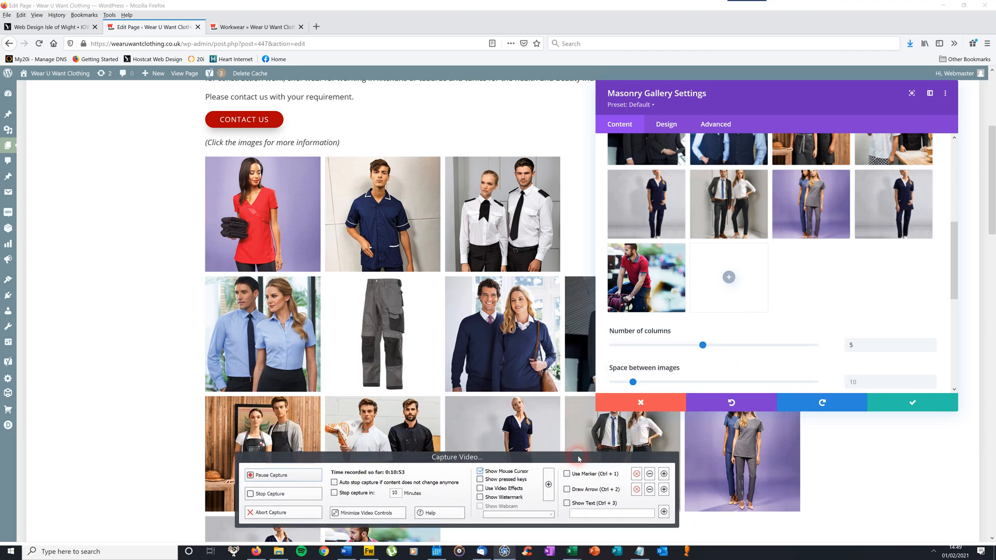
left_click(913, 404)
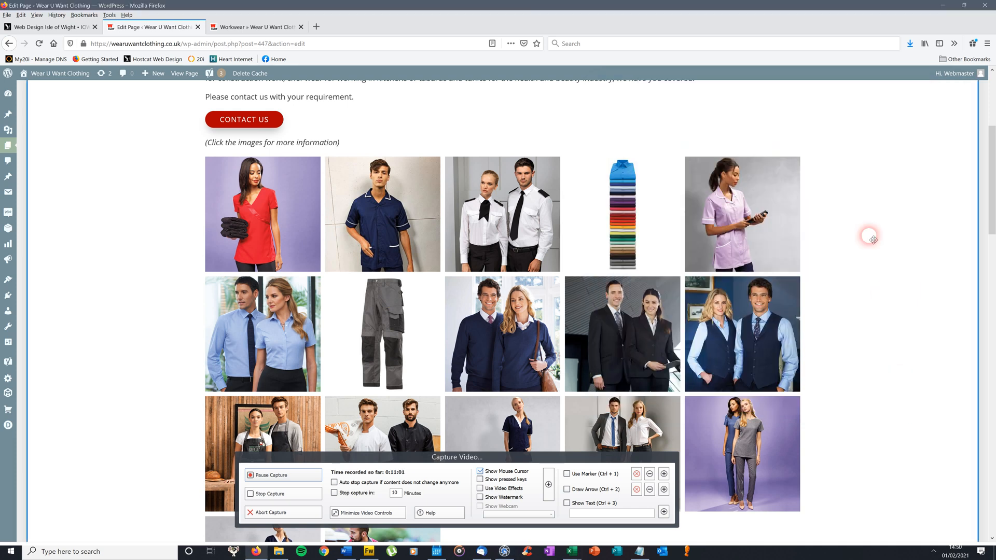
Preview the Workwear page layout in tablet view and phone view, and return to desktop view.
left_click_drag(992, 168, 993, 127)
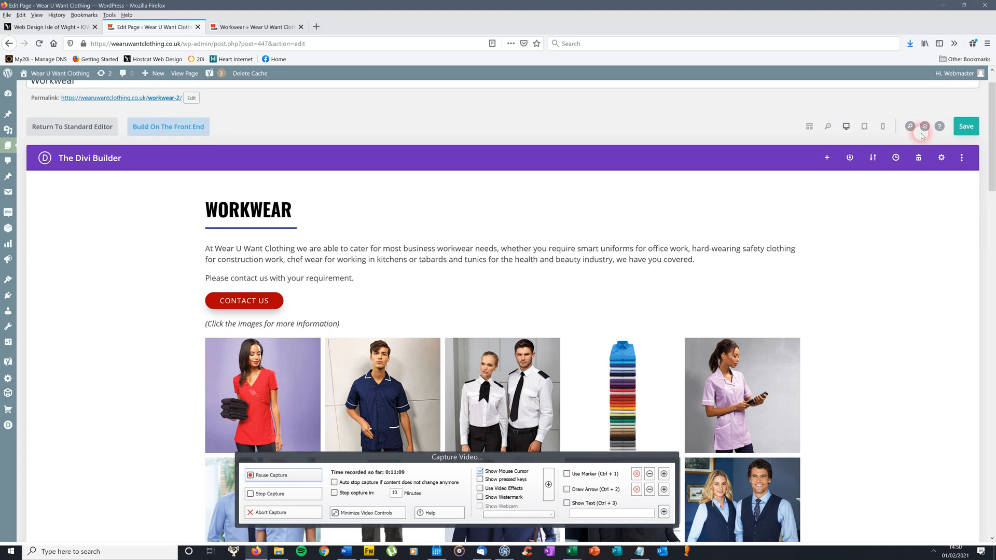
left_click(865, 127)
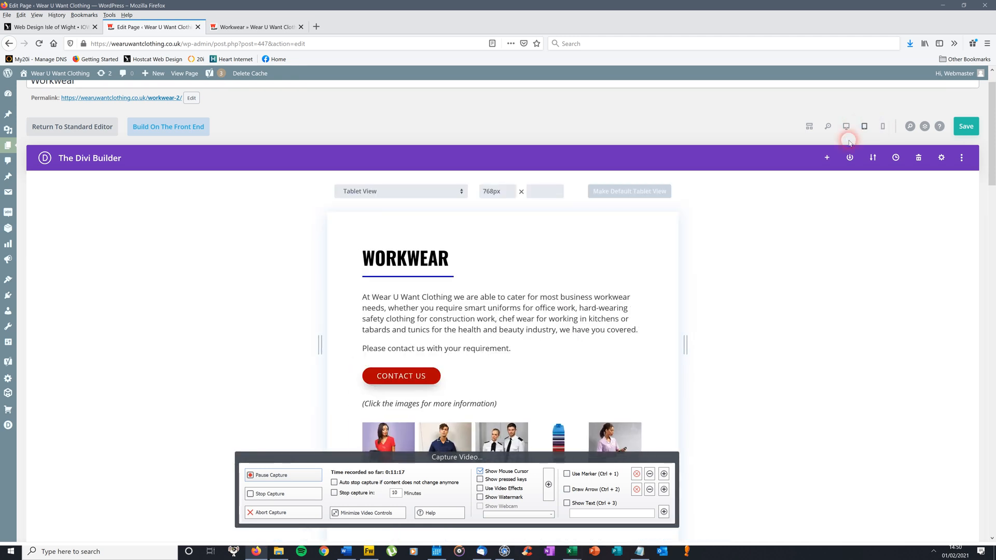
left_click_drag(994, 157, 994, 130)
left_click(882, 164)
left_click_drag(993, 157, 993, 112)
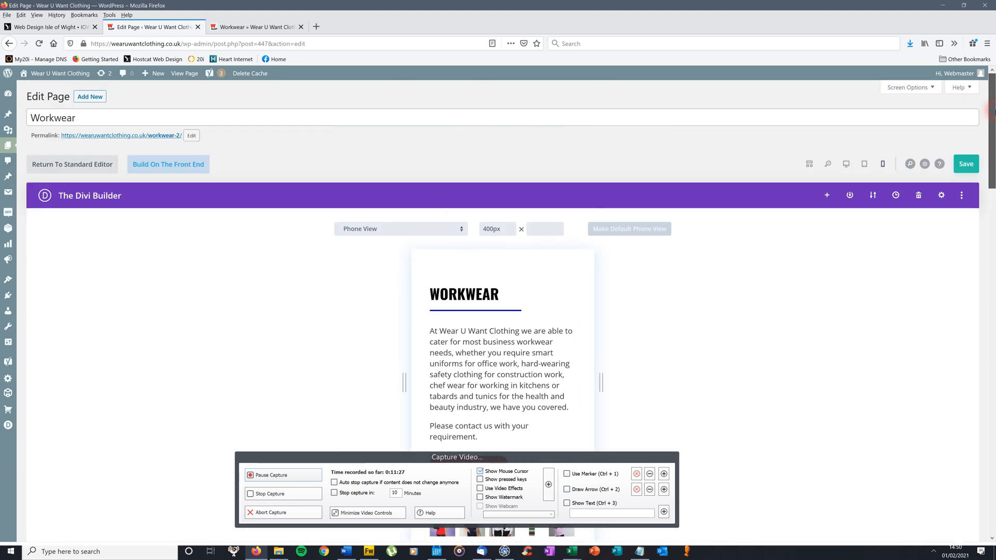
left_click(846, 164)
left_click(992, 120)
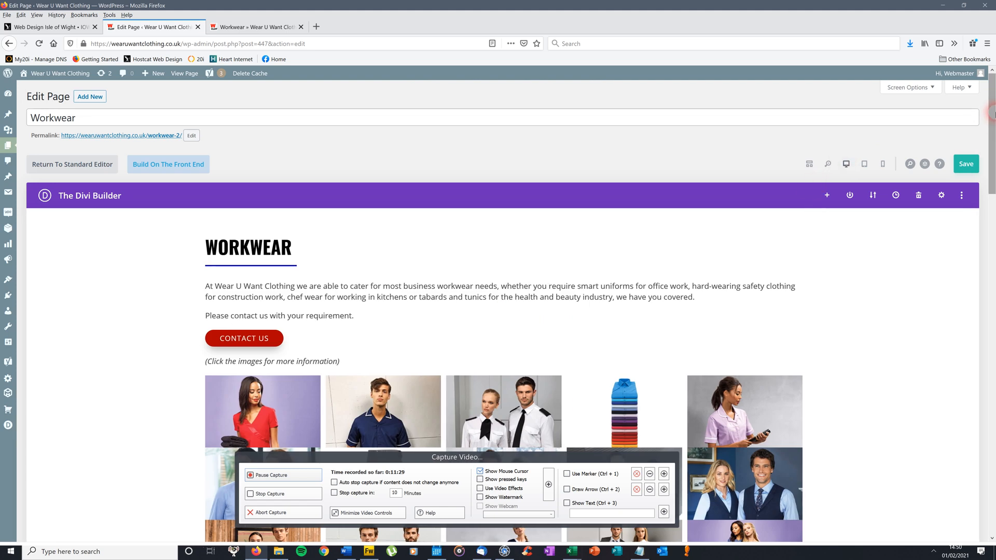
Save the Workwear page from the Divi Builder, choosing to stay on the page when asked about leaving.
left_click_drag(994, 106, 994, 109)
left_click(966, 169)
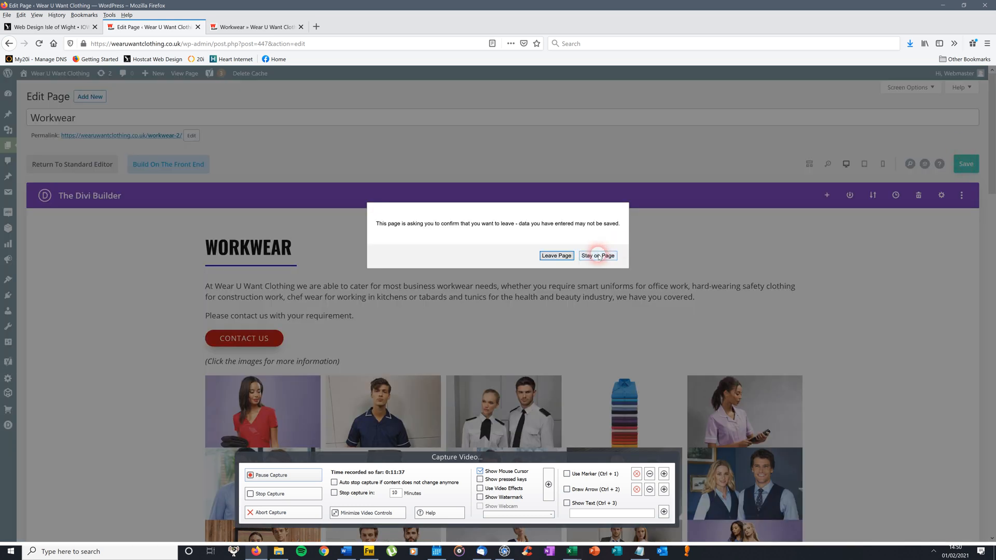
left_click(596, 256)
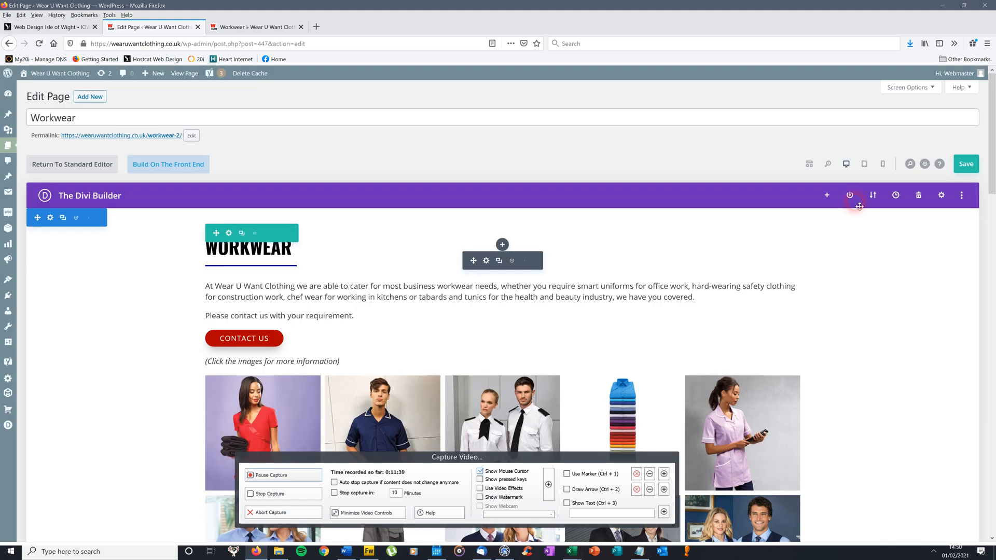
left_click(966, 164)
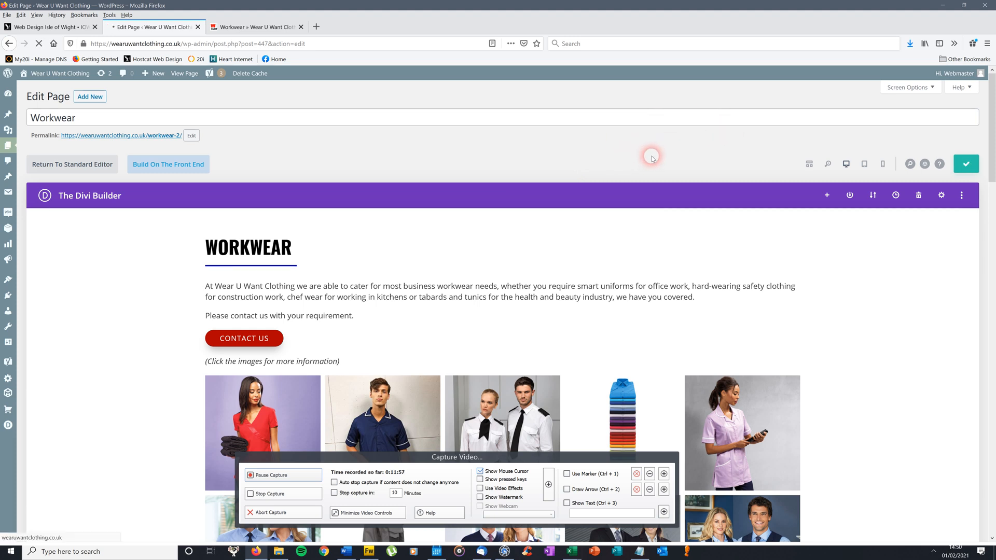
left_click(965, 167)
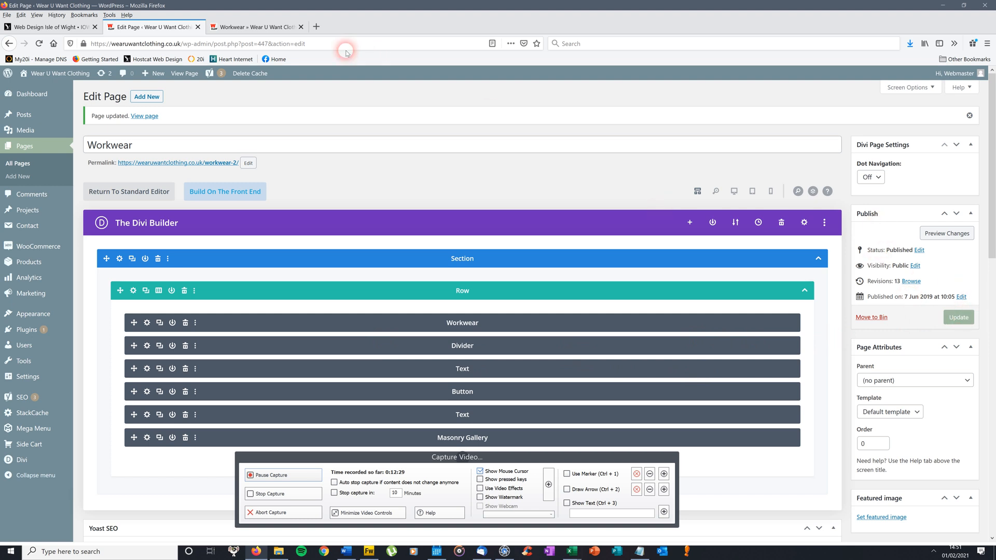
Reload the live Workwear page, view the workman image enlarged with its title and caption, and close the enlarged view.
left_click(248, 27)
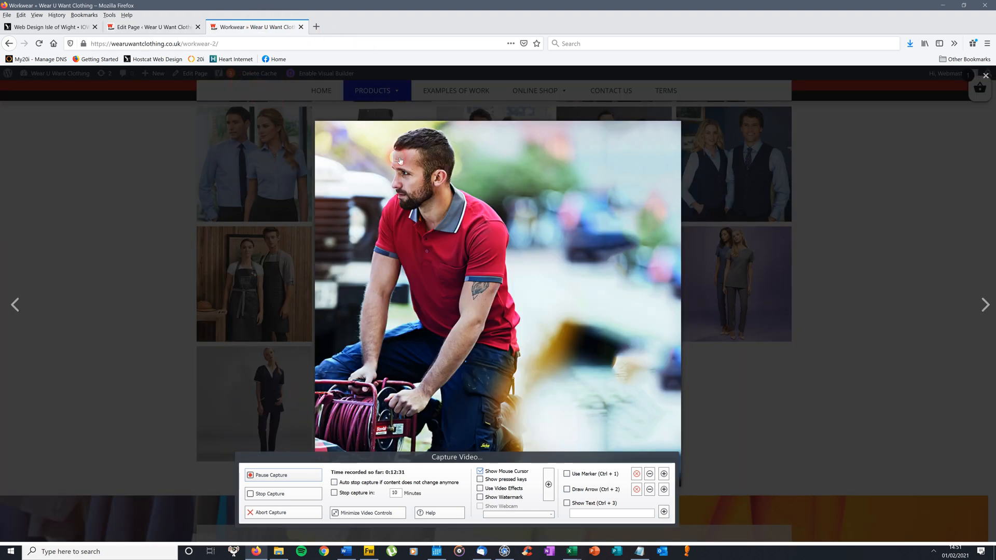
left_click(986, 72)
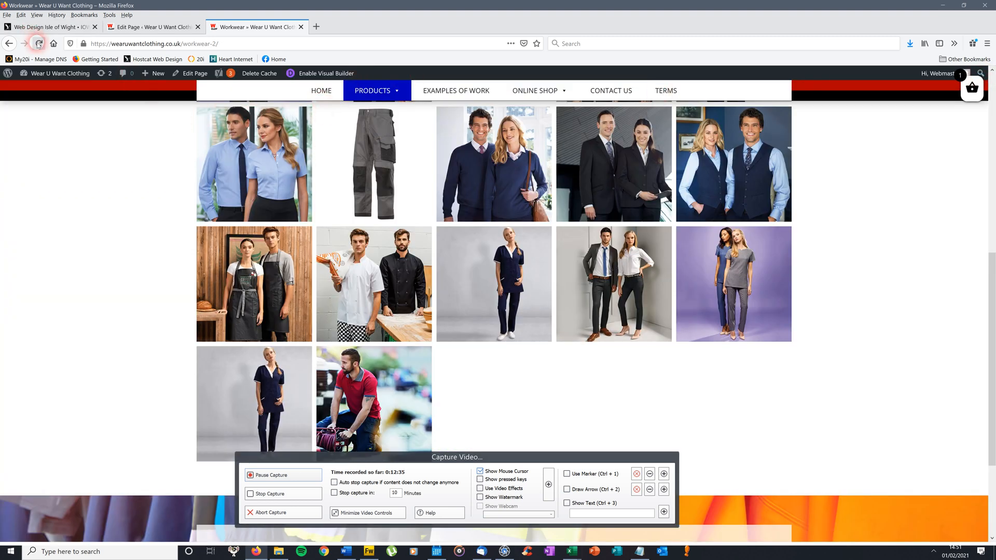
left_click(38, 45)
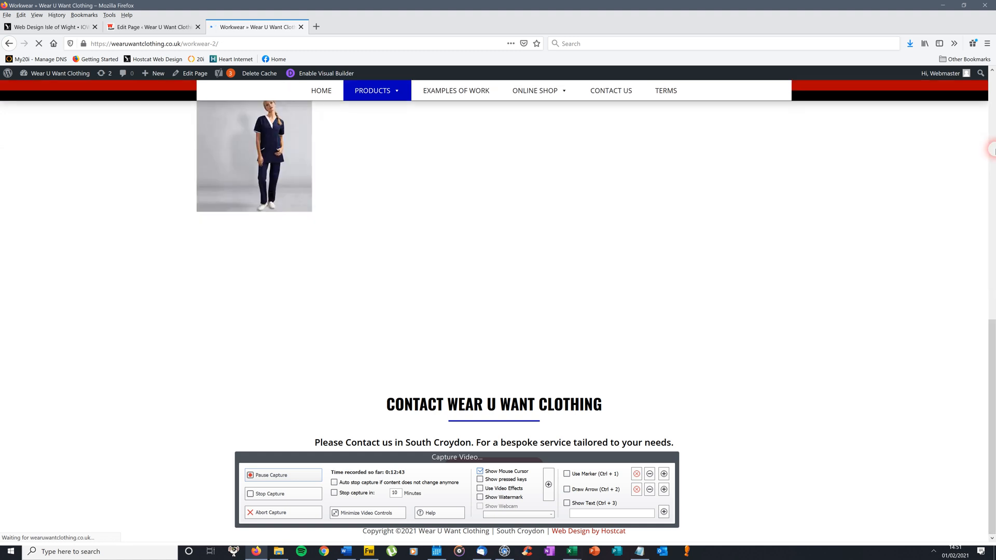
scroll(992, 297, "down", 3)
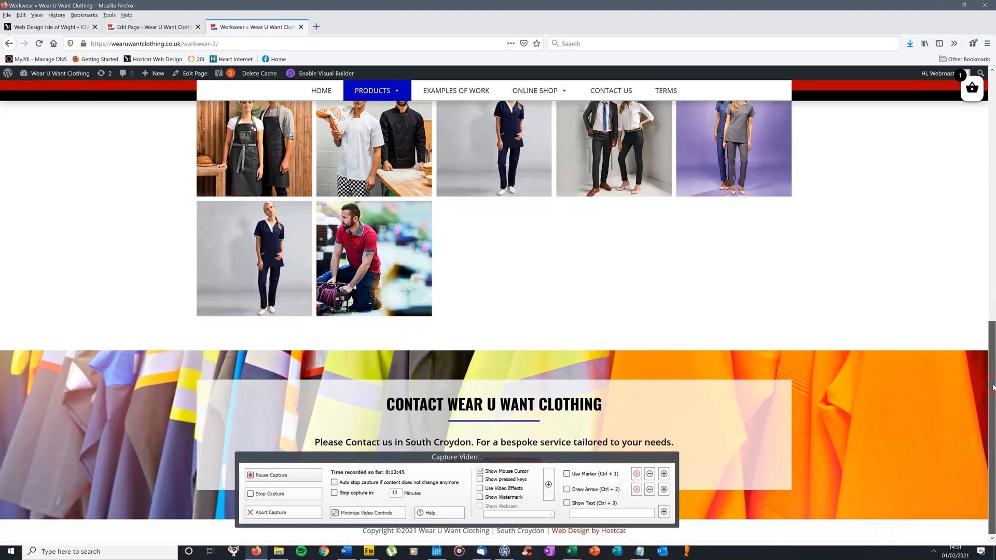
left_click(372, 253)
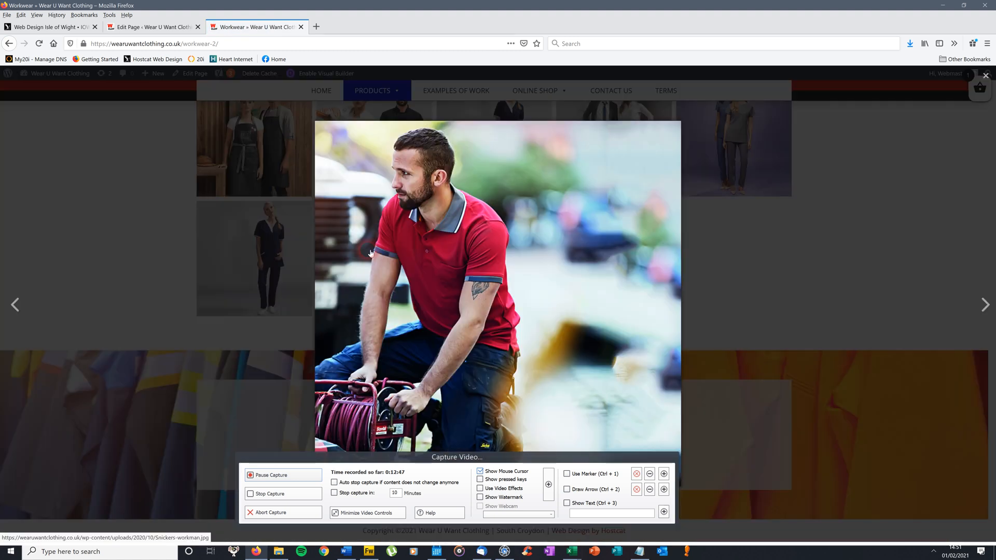
left_click_drag(531, 458, 820, 424)
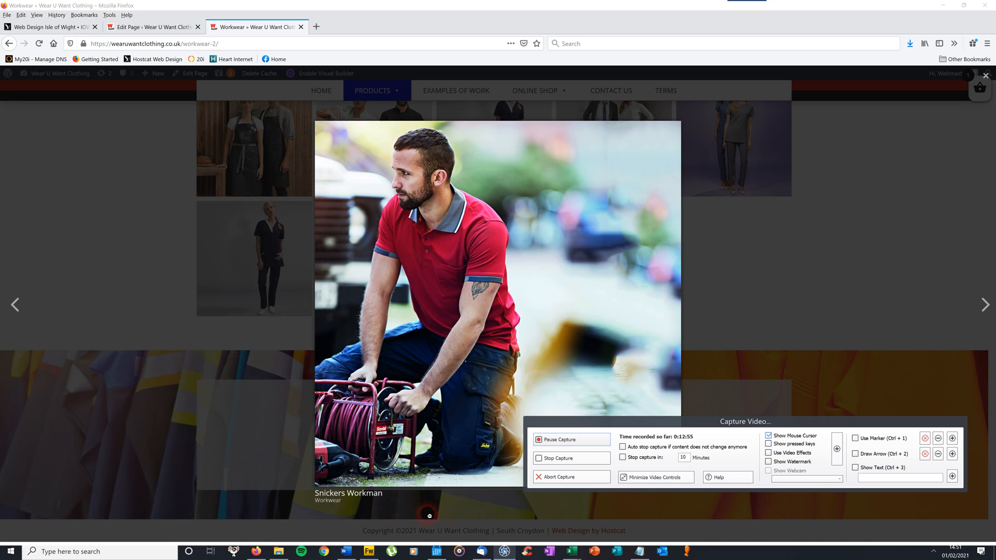
left_click(944, 128)
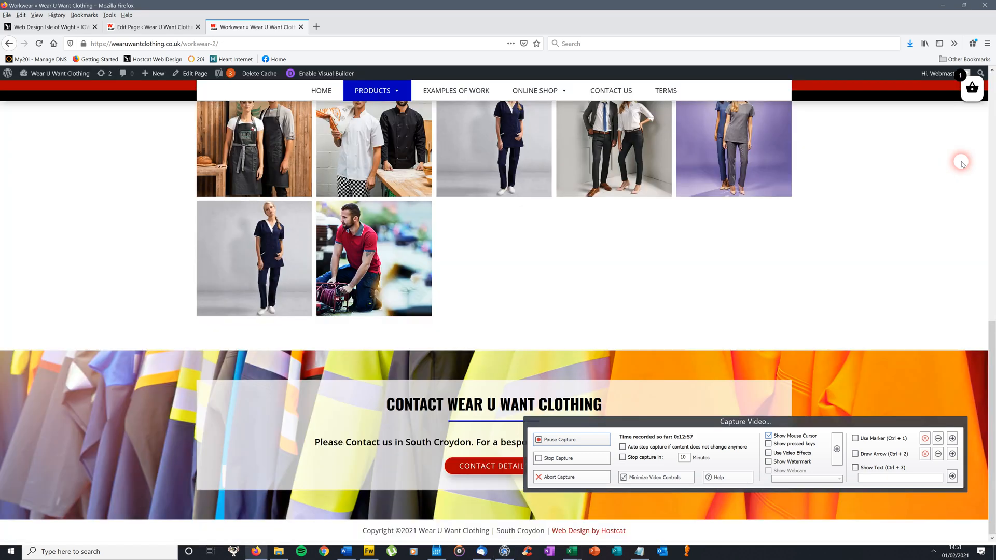
Compare the top of the live Workwear page with its section, row and module layout in the page editor.
left_click_drag(987, 335, 990, 84)
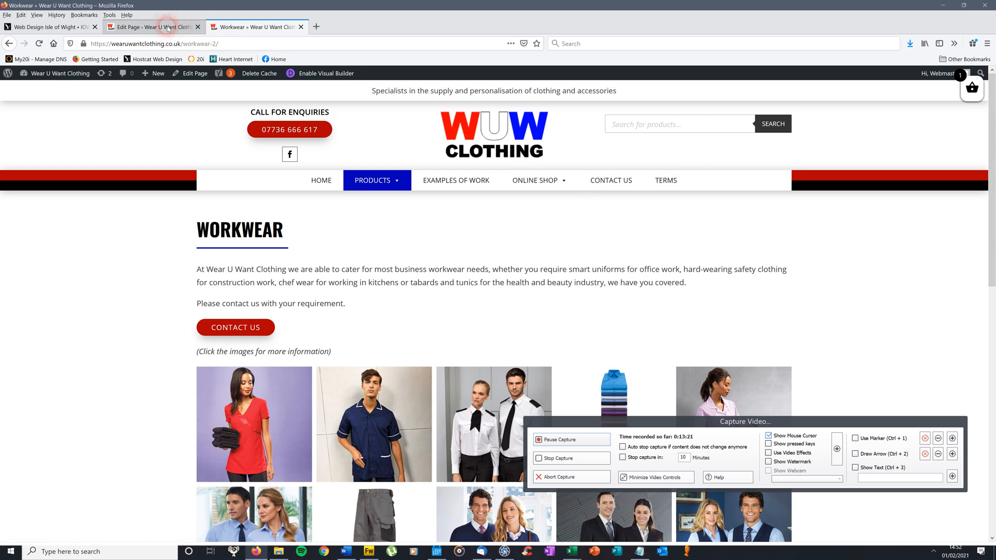
left_click(186, 26)
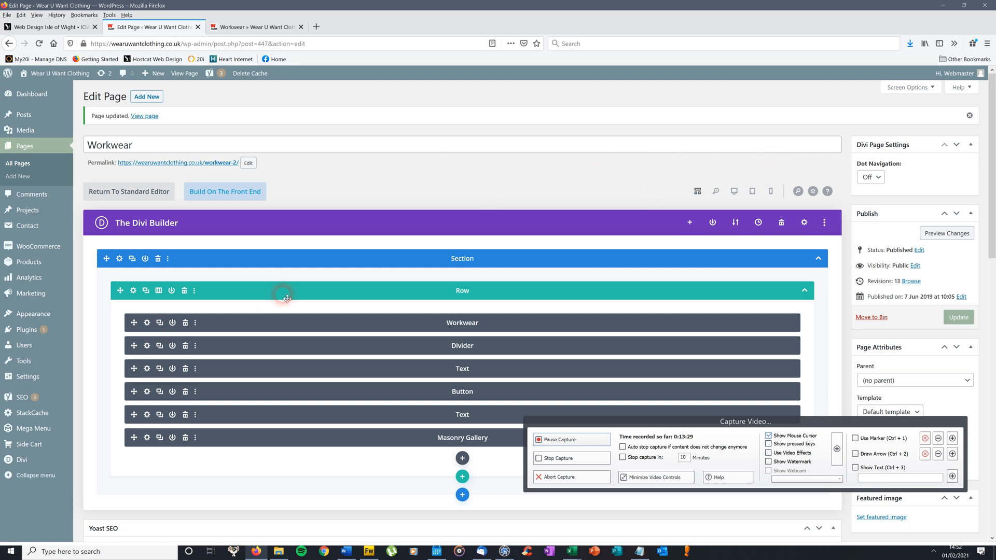
left_click(252, 28)
left_click(162, 30)
left_click(249, 27)
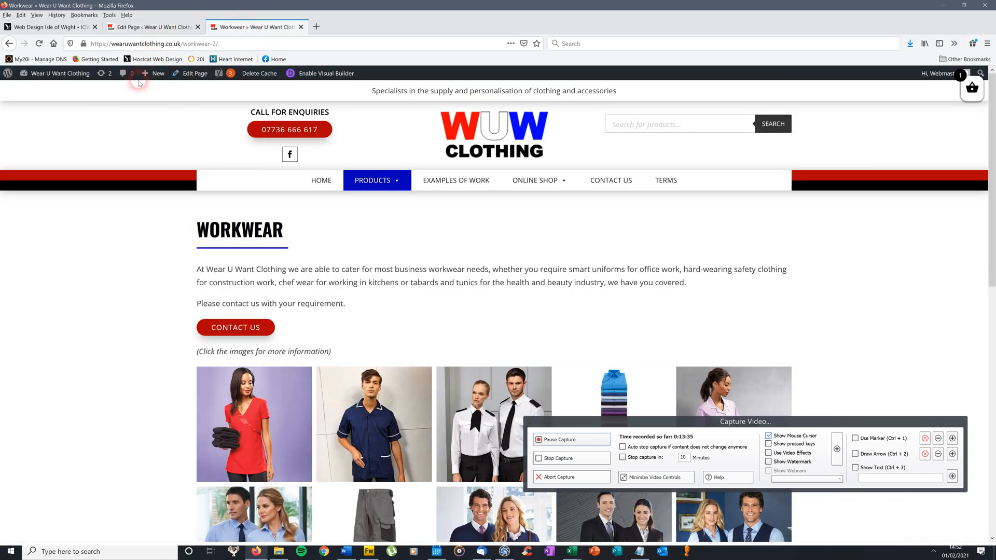
left_click(155, 27)
mouse_move(29, 243)
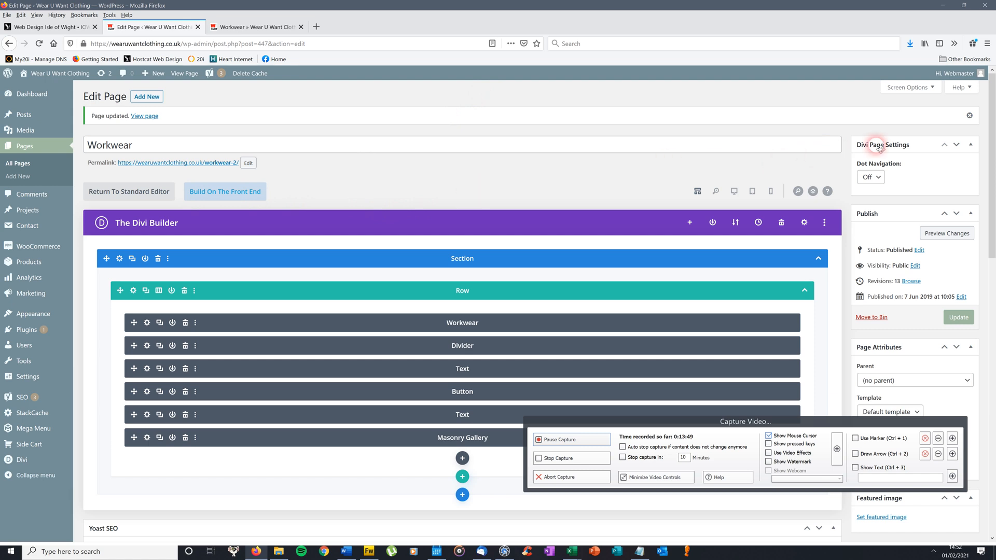
left_click(275, 28)
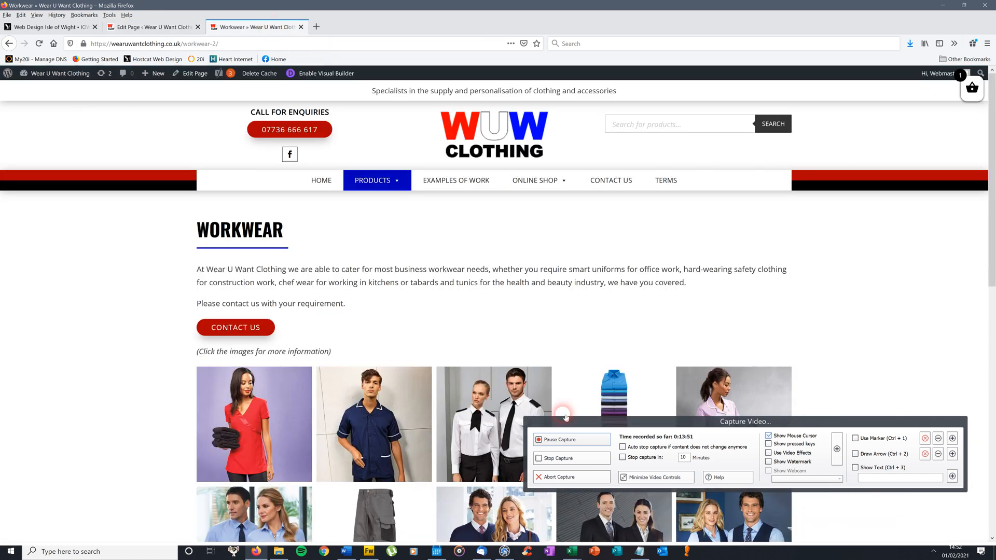